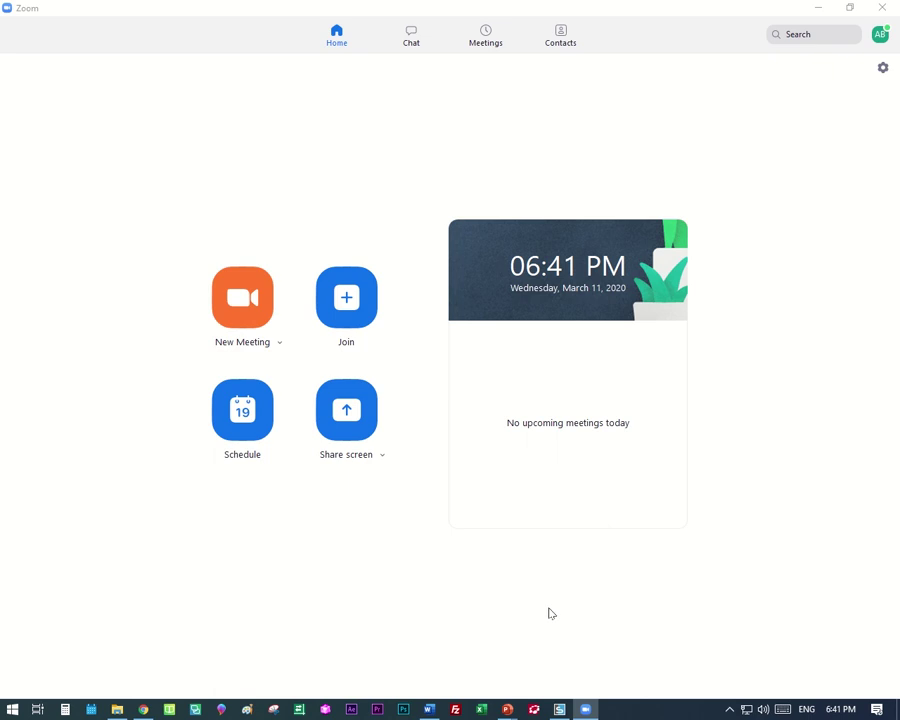
Skim the 'computer network hardware' Word document, then bring up the network.pptx presentation.
left_click(430, 708)
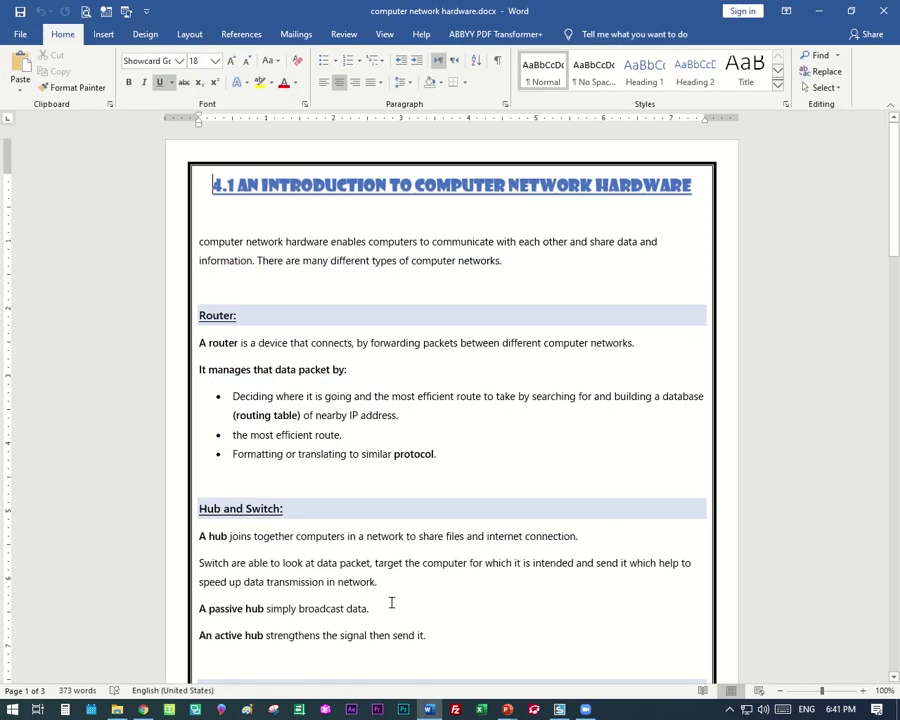
scroll(208, 337, "down", 3)
scroll(525, 257, "up", 1)
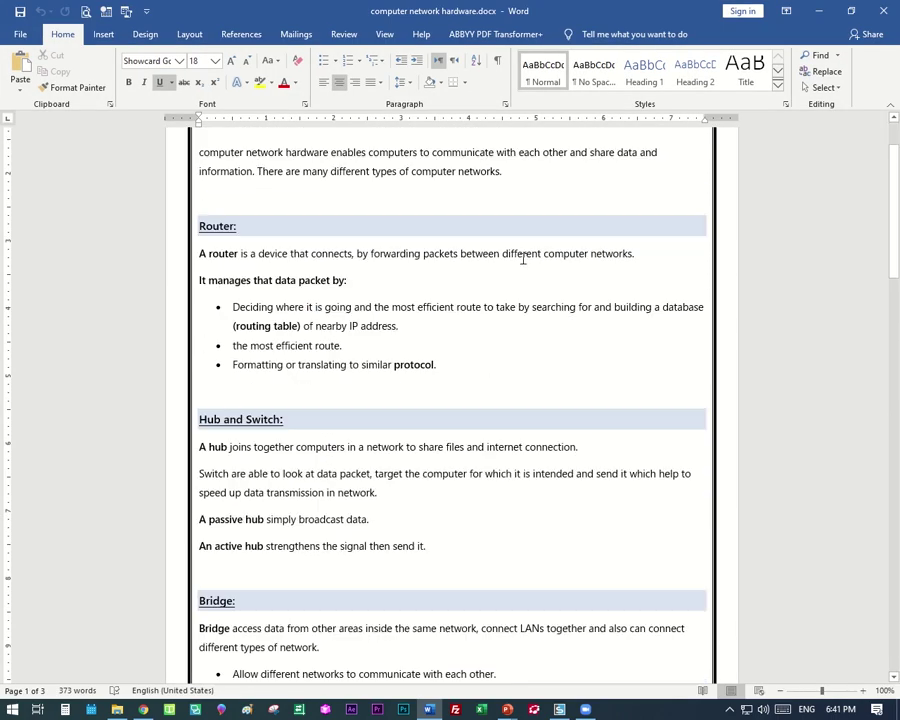
scroll(210, 300, "down", 3)
scroll(518, 318, "down", 8)
scroll(504, 670, "up", 2)
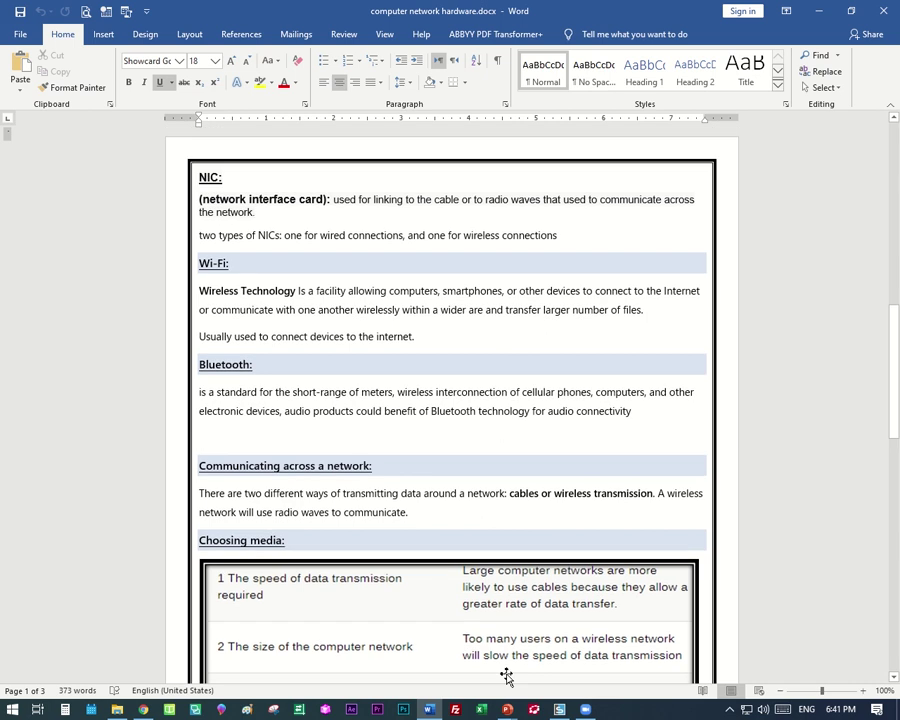
mouse_move(506, 709)
left_click(460, 677)
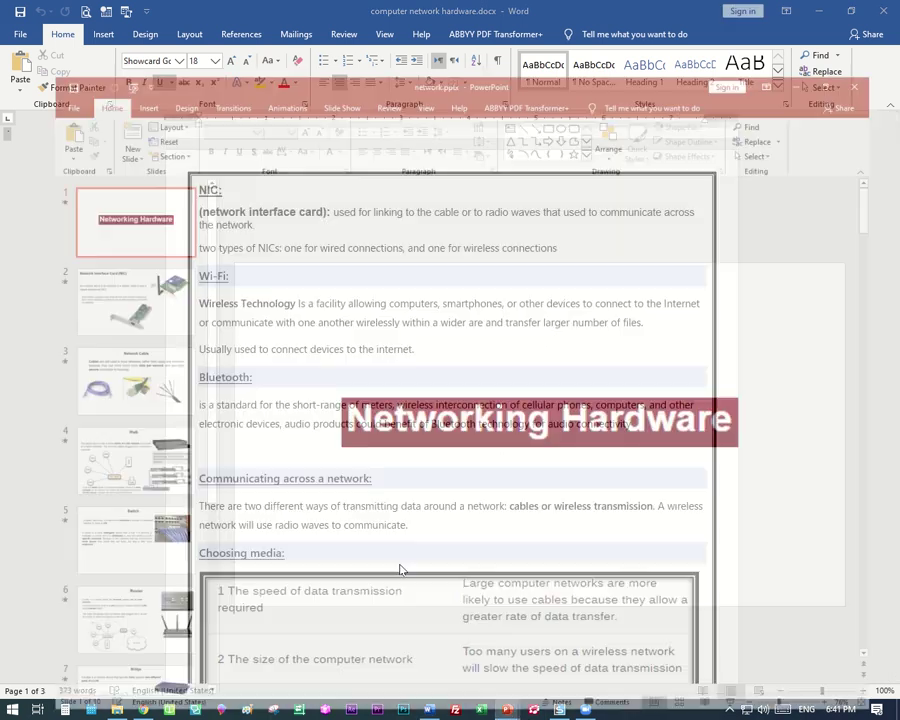
Look over the Network Cable, NIC and Hub slides, then open test 1.pdf from the desktop.
scroll(59, 283, "down", 3)
left_click(84, 165)
scroll(84, 165, "up", 3)
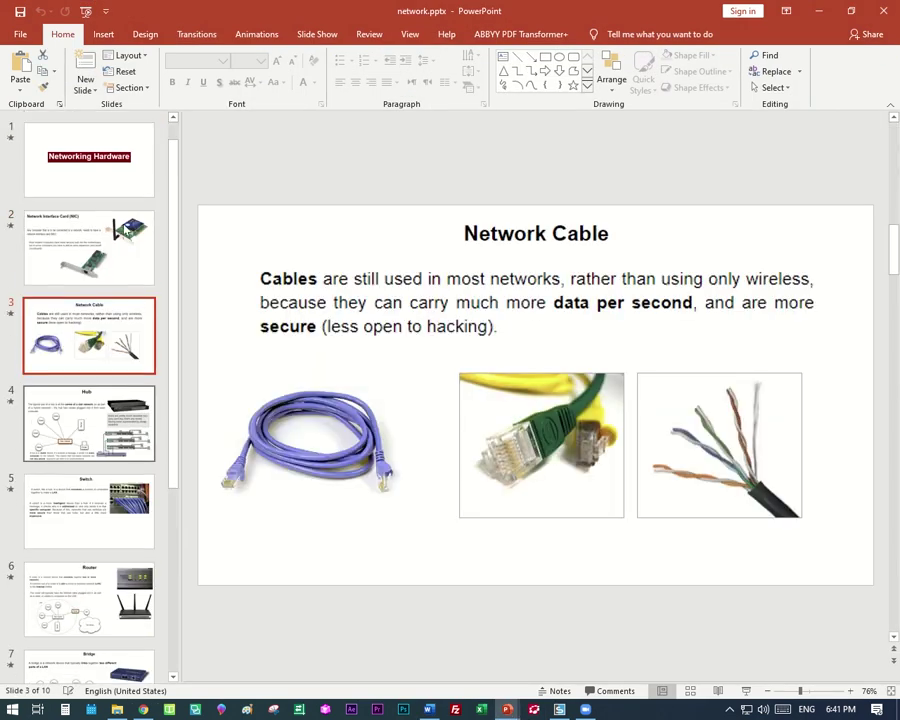
left_click(95, 265)
left_click(90, 362)
left_click(90, 462)
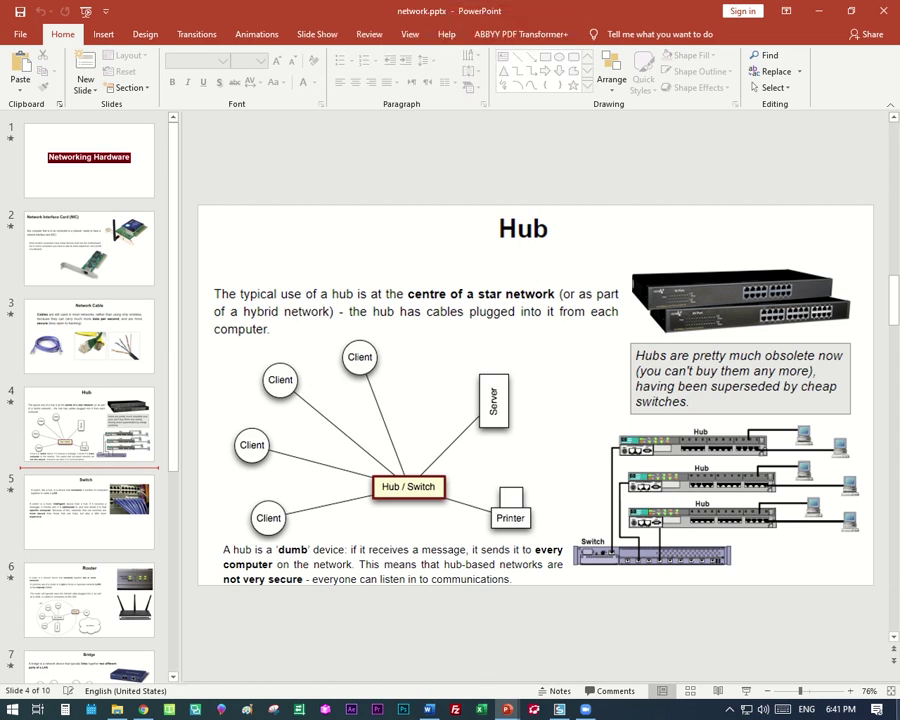
key("super+d")
double_click(237, 645)
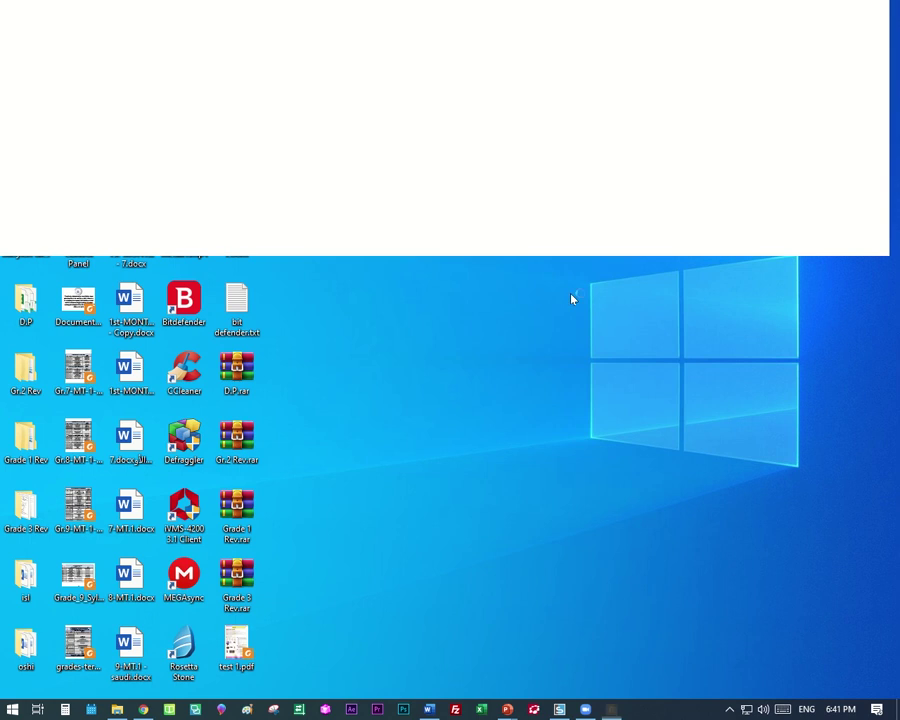
Scroll through the test 1.pdf practice questions and return to the Zoom home screen.
scroll(440, 226, "down", 7)
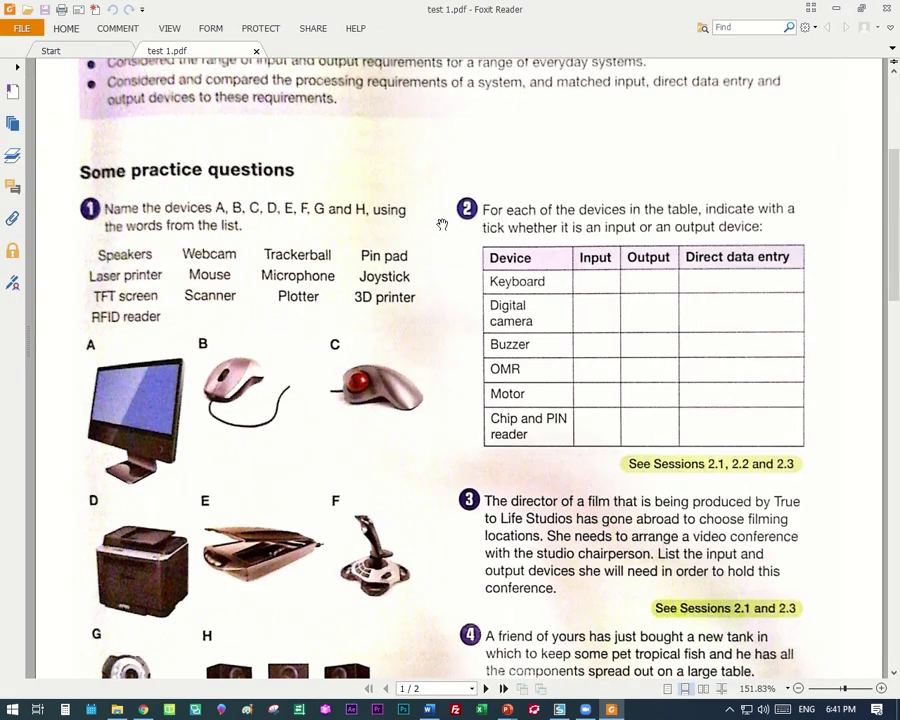
scroll(502, 244, "up", 2)
scroll(482, 250, "up", 3)
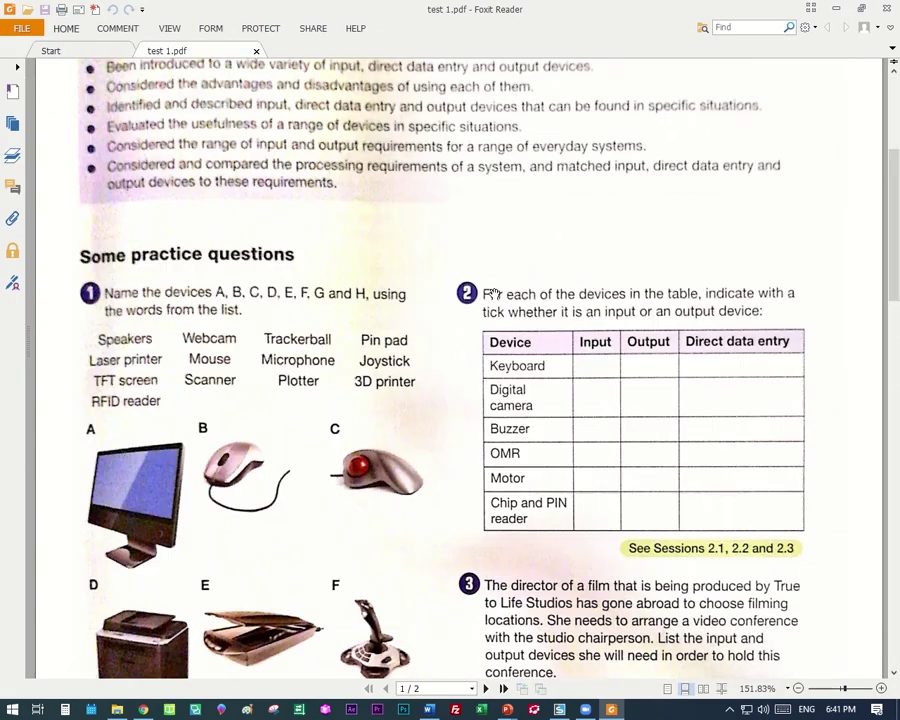
scroll(486, 290, "down", 10)
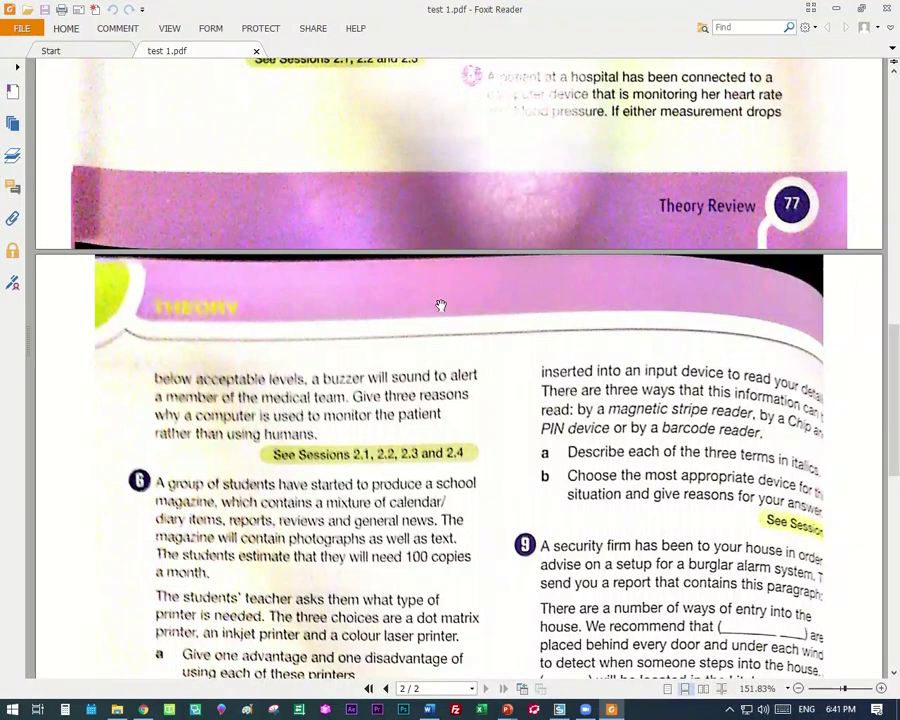
scroll(438, 305, "down", 5)
left_click(585, 709)
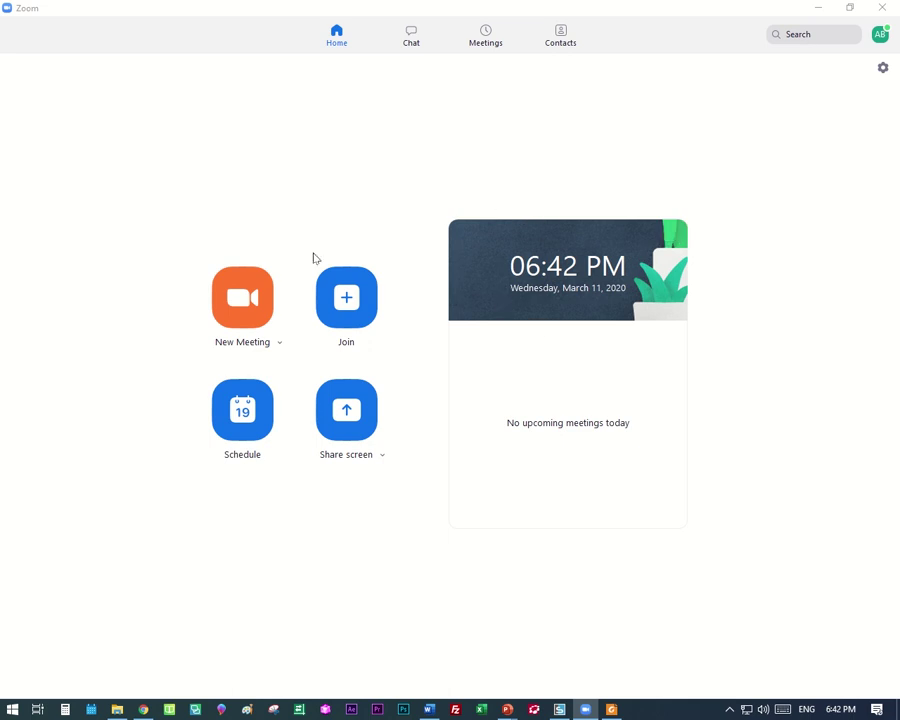
left_click(278, 345)
left_click(564, 42)
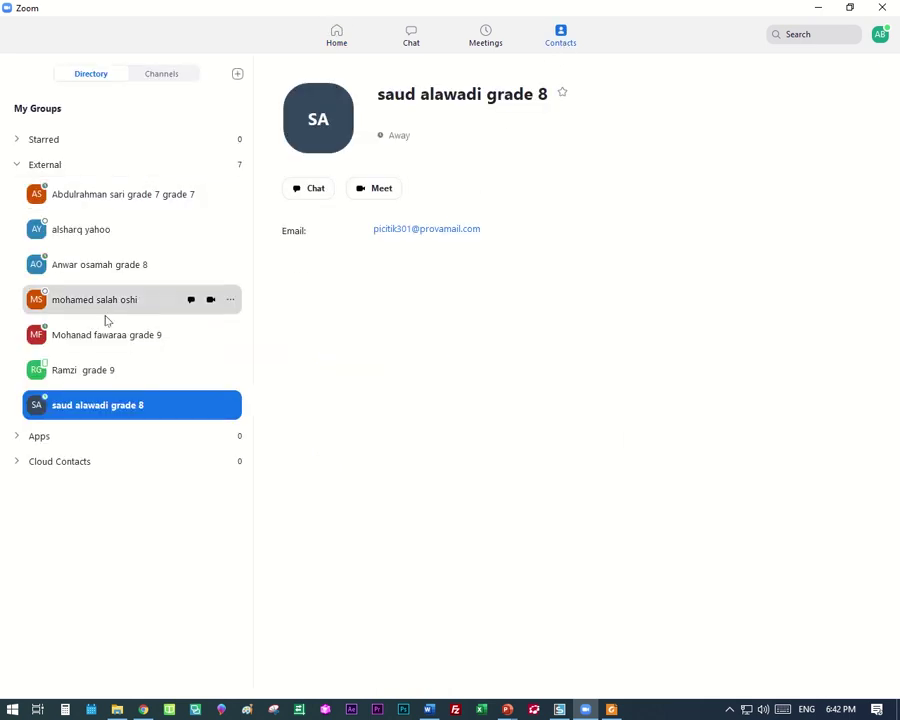
left_click(338, 31)
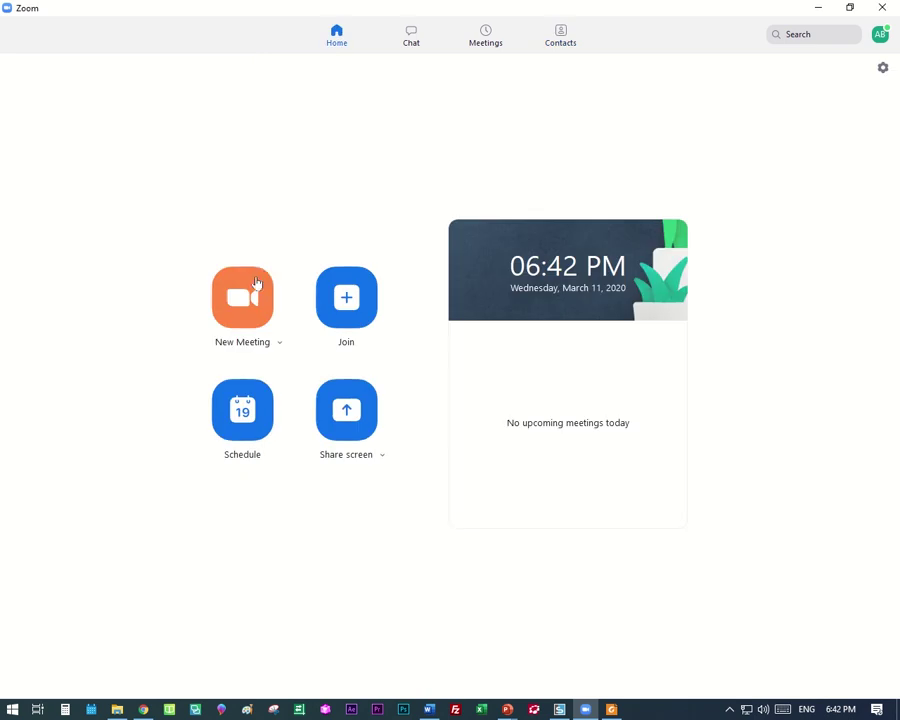
left_click(560, 38)
left_click(330, 44)
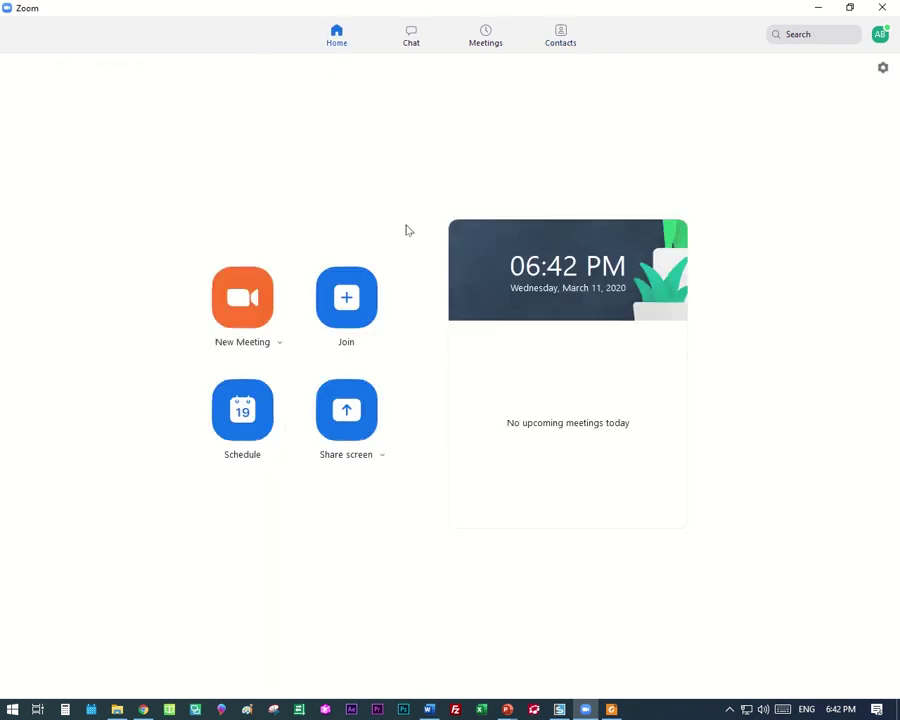
left_click(343, 322)
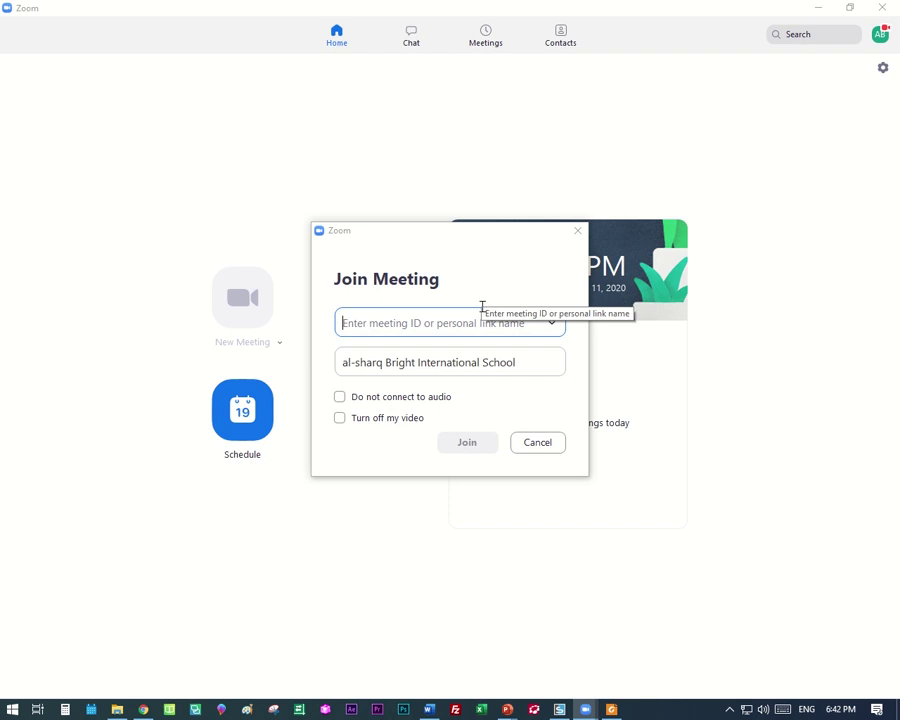
left_click(482, 308)
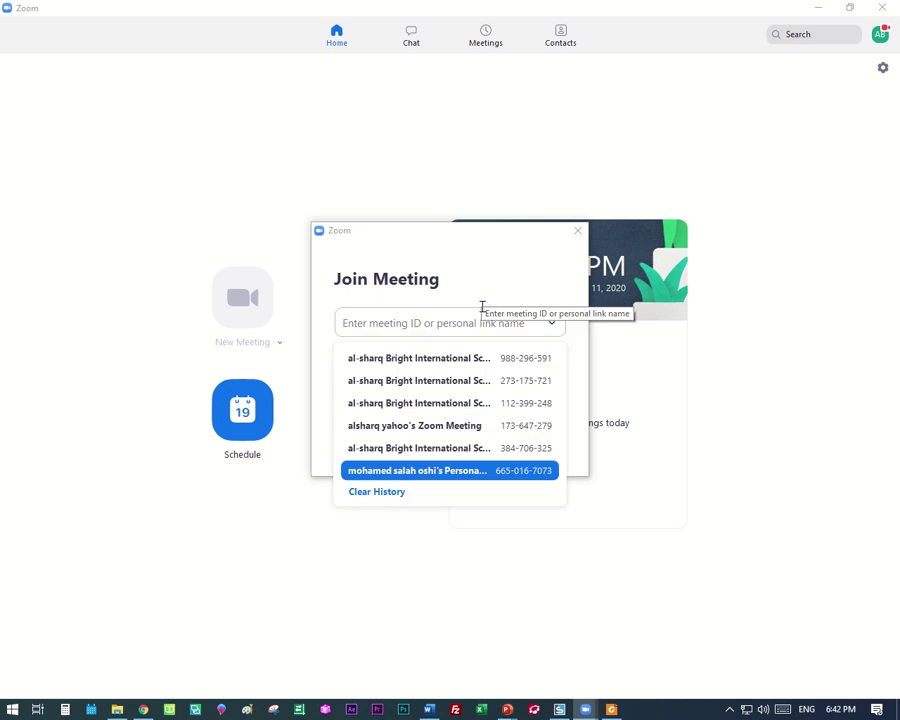
left_click(468, 314)
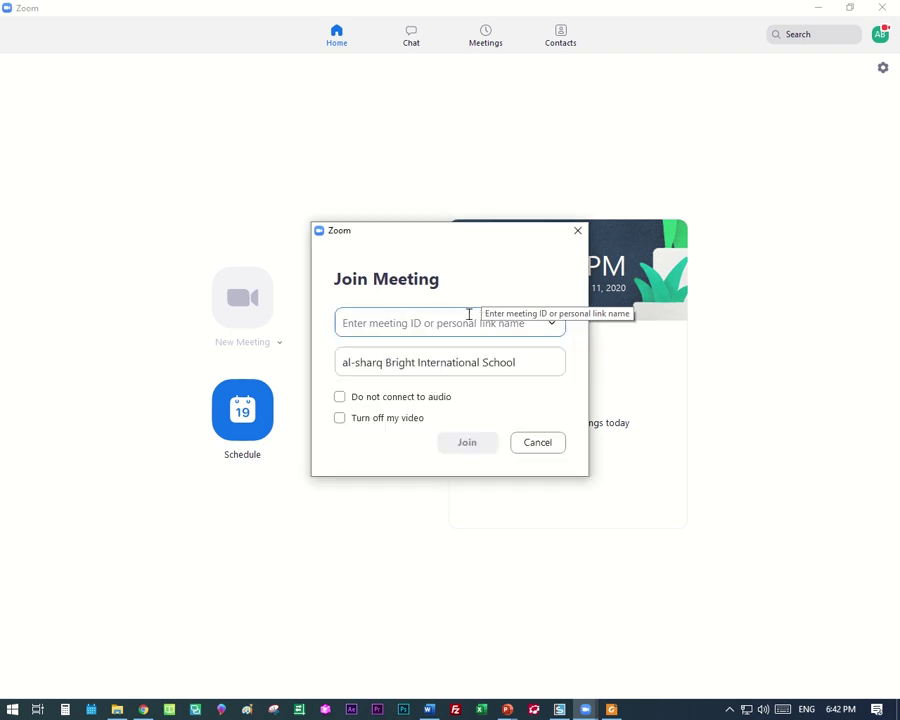
type("151-515-1")
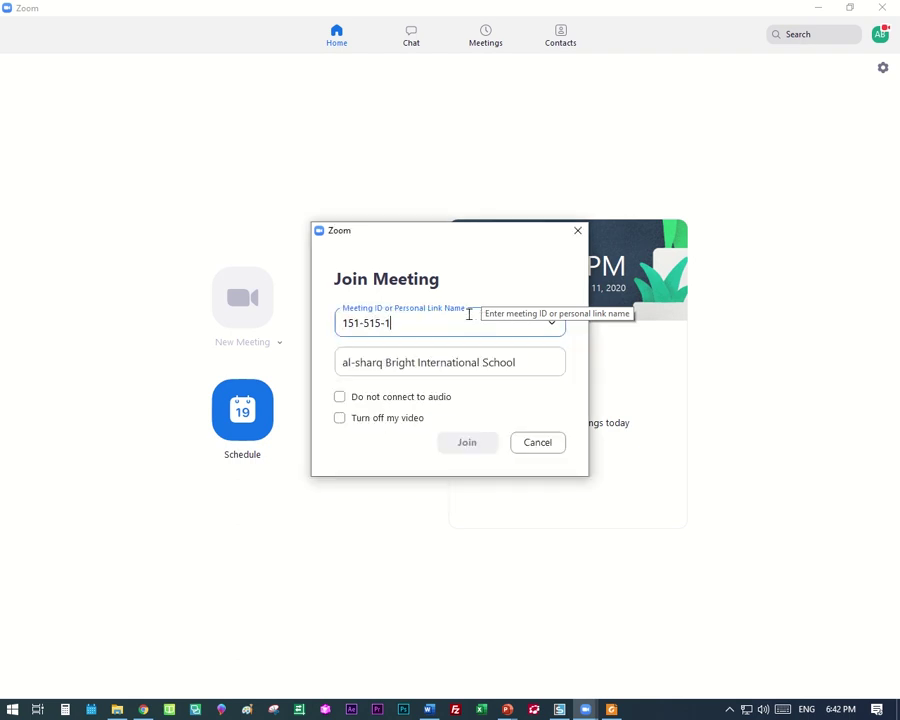
type("51")
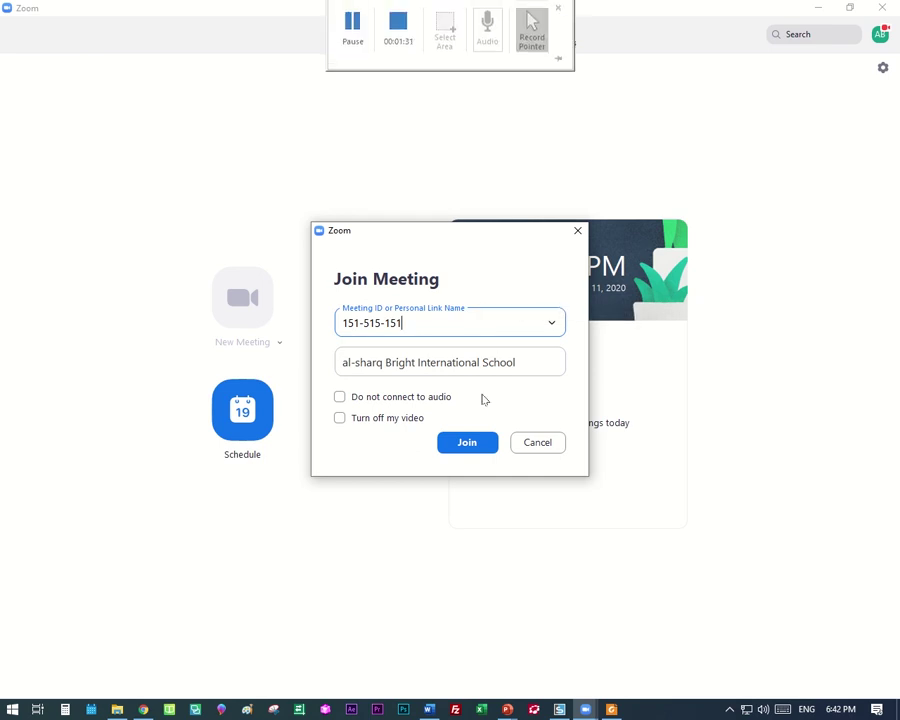
left_click(555, 446)
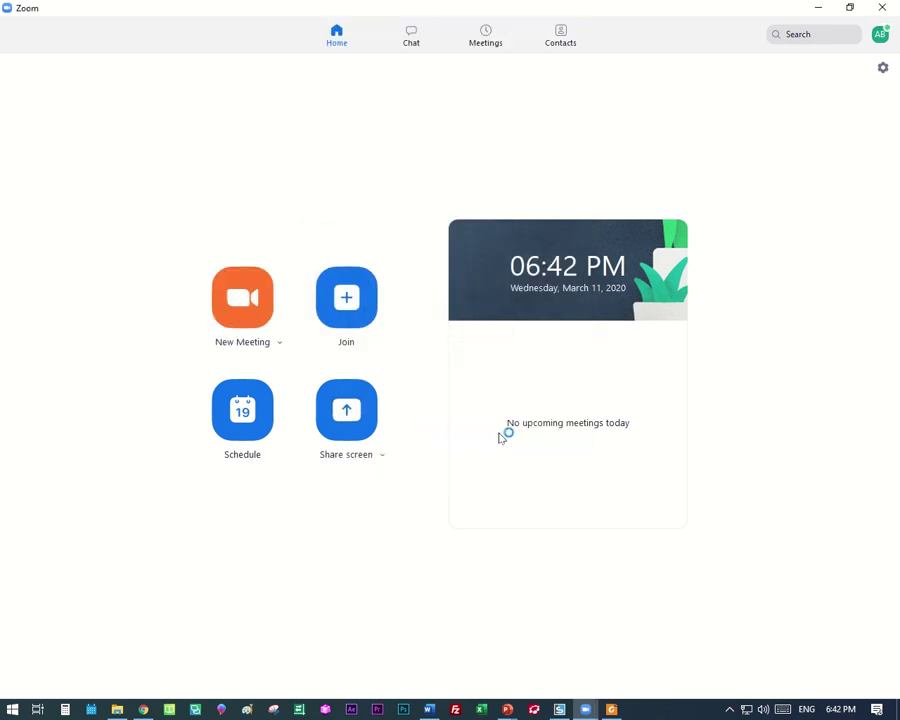
Start scheduling a new meeting and change its topic from 'grade 7 ict' to 'grade 8 ict'.
left_click(241, 426)
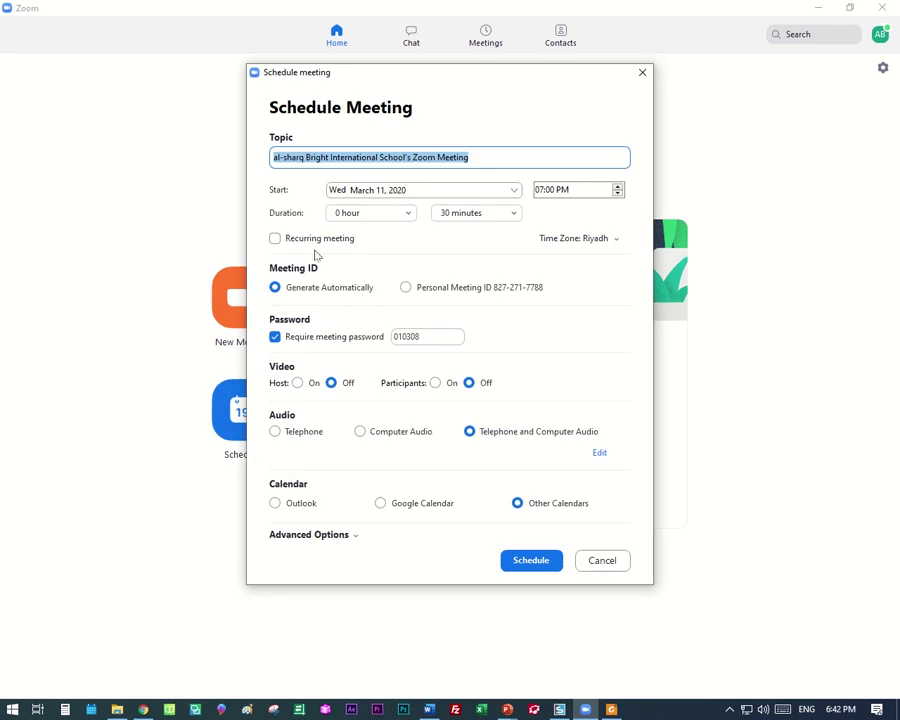
left_click_drag(485, 84, 461, 51)
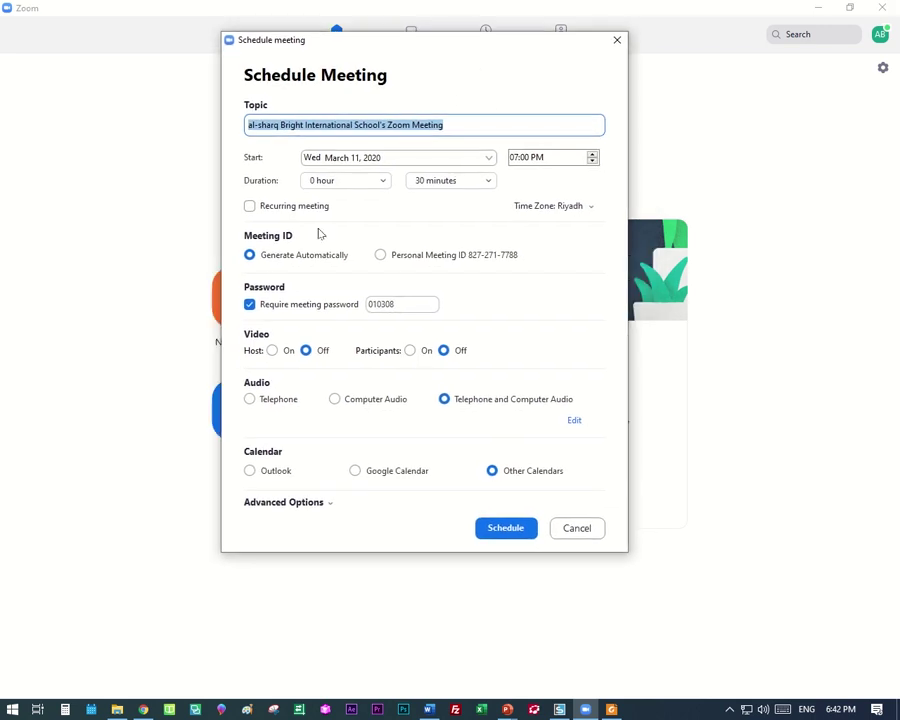
left_click(453, 127)
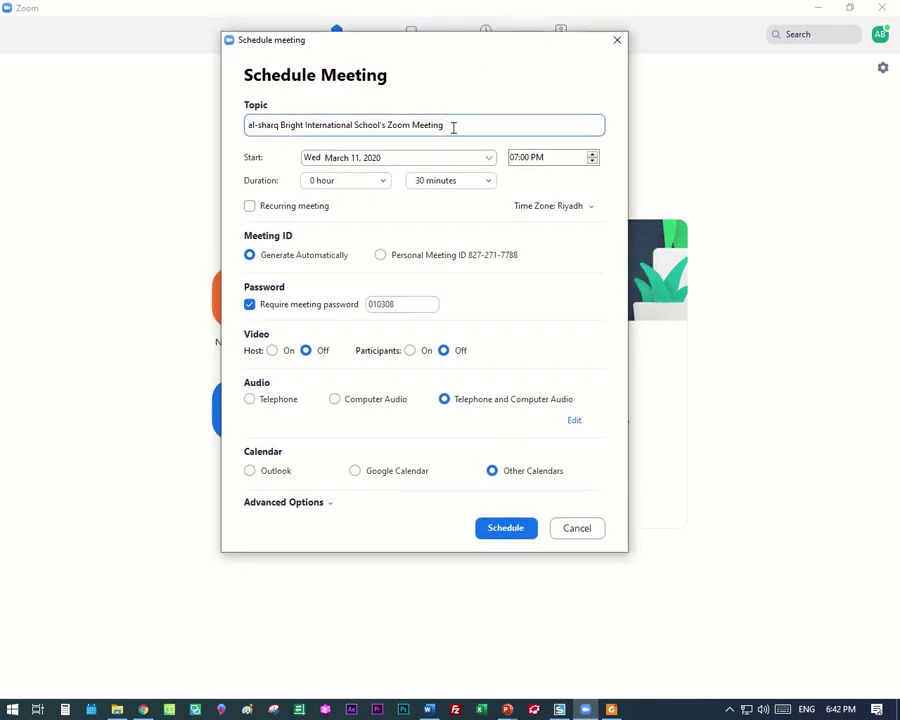
left_click_drag(453, 127, 245, 148)
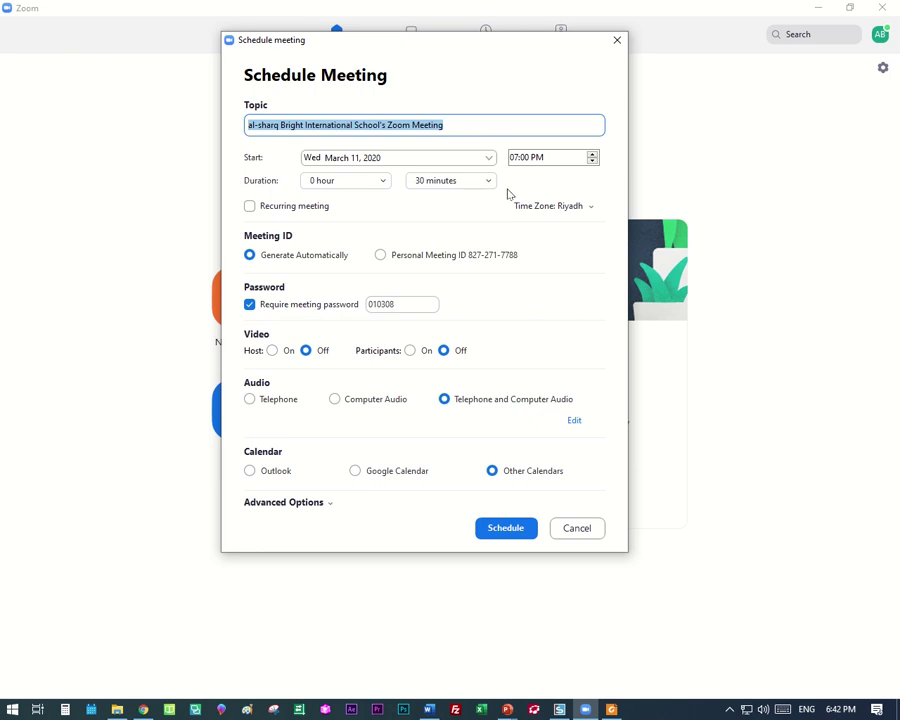
type("grade 7 ict")
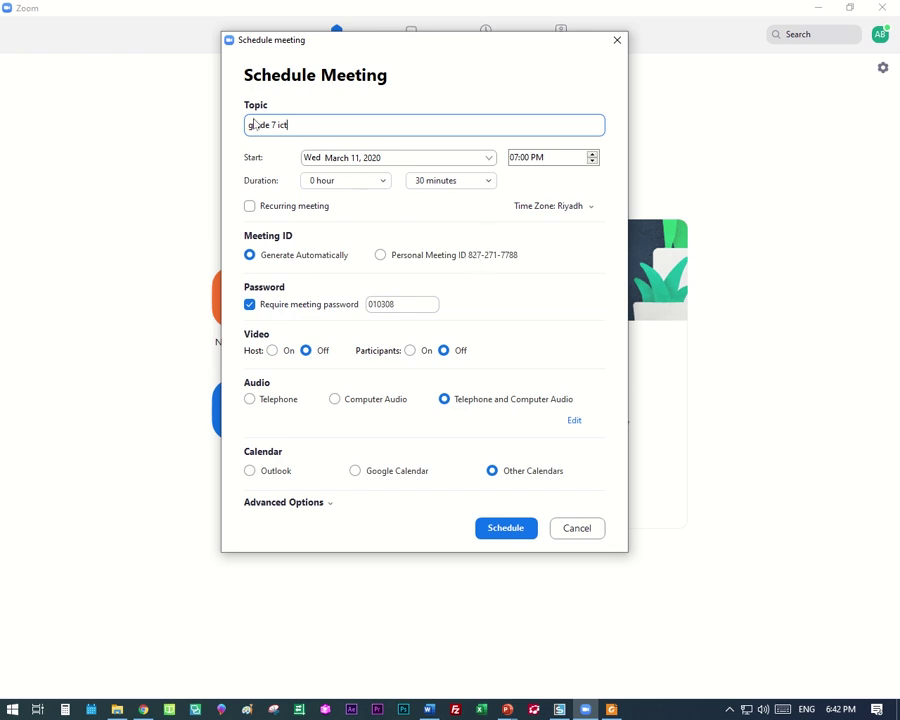
left_click_drag(303, 124, 234, 122)
left_click(273, 125)
Leave the meeting non-recurring and set its duration to 30 minutes after trying 45.
left_click(287, 207)
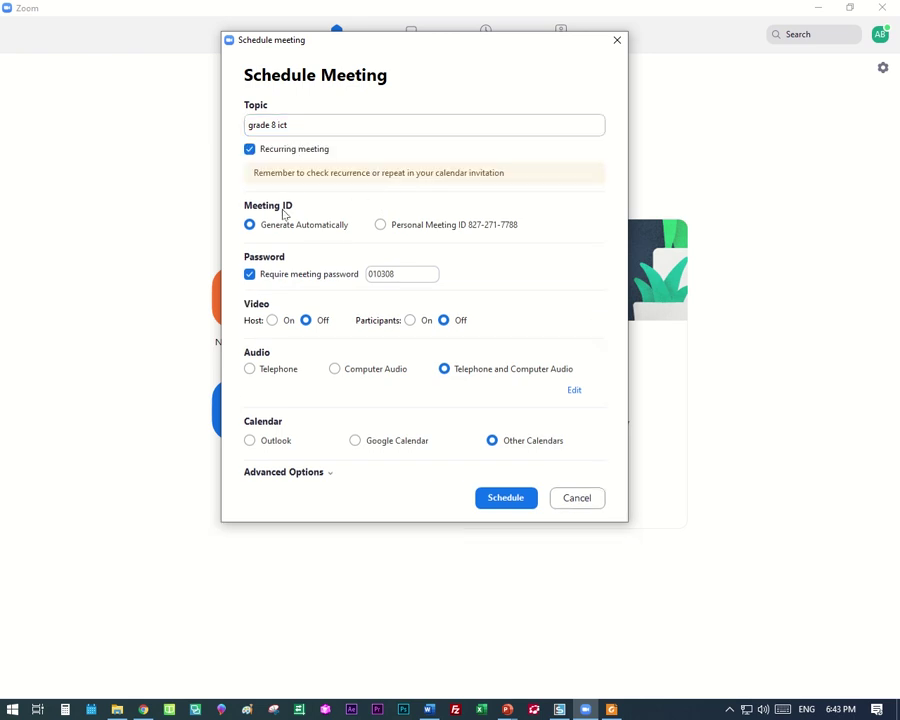
left_click(287, 150)
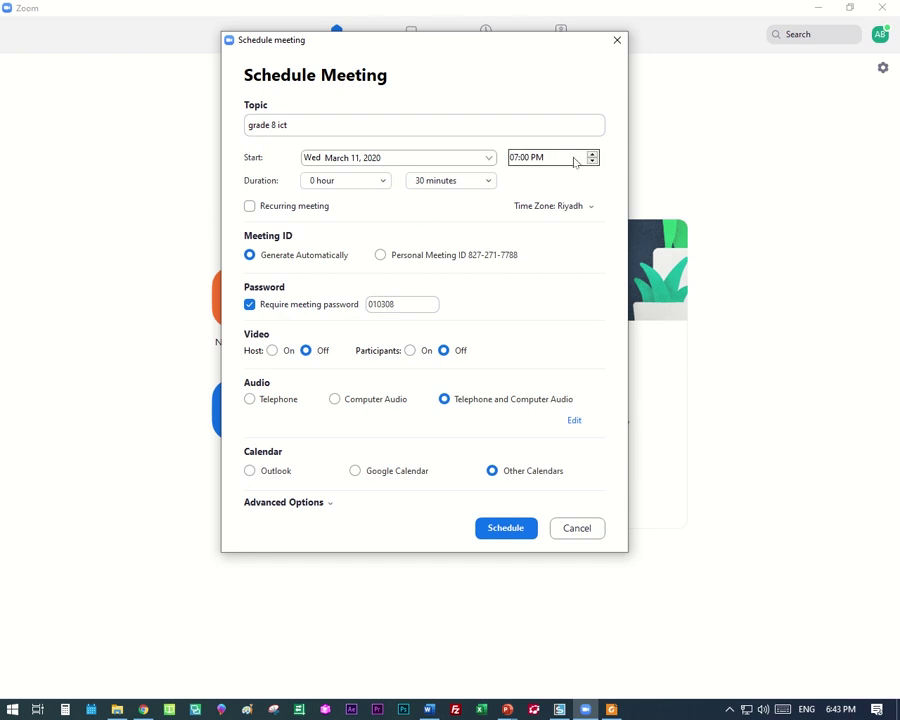
left_click(487, 183)
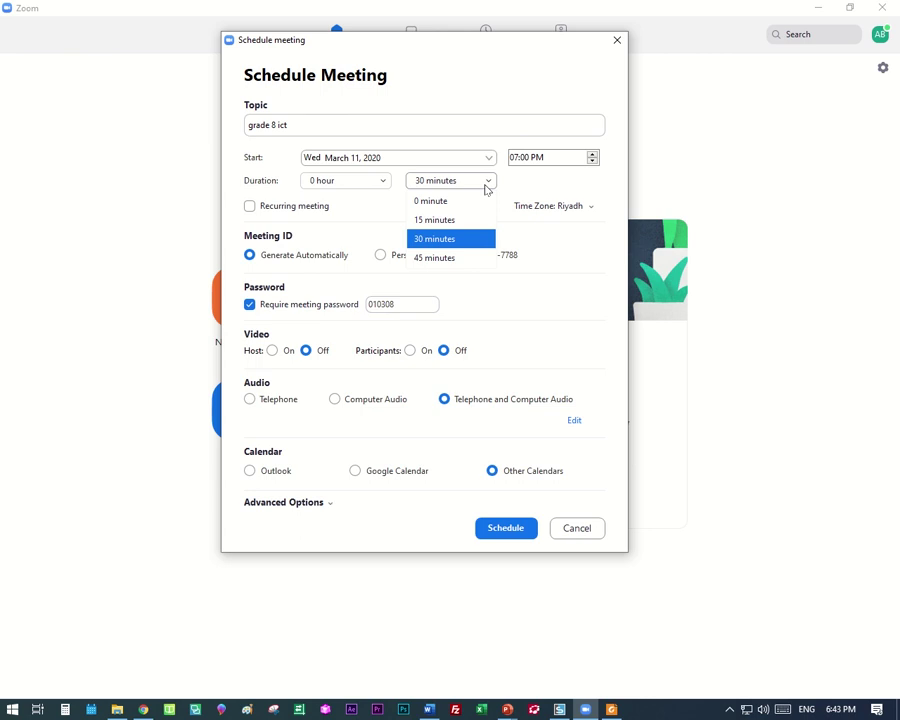
left_click(452, 258)
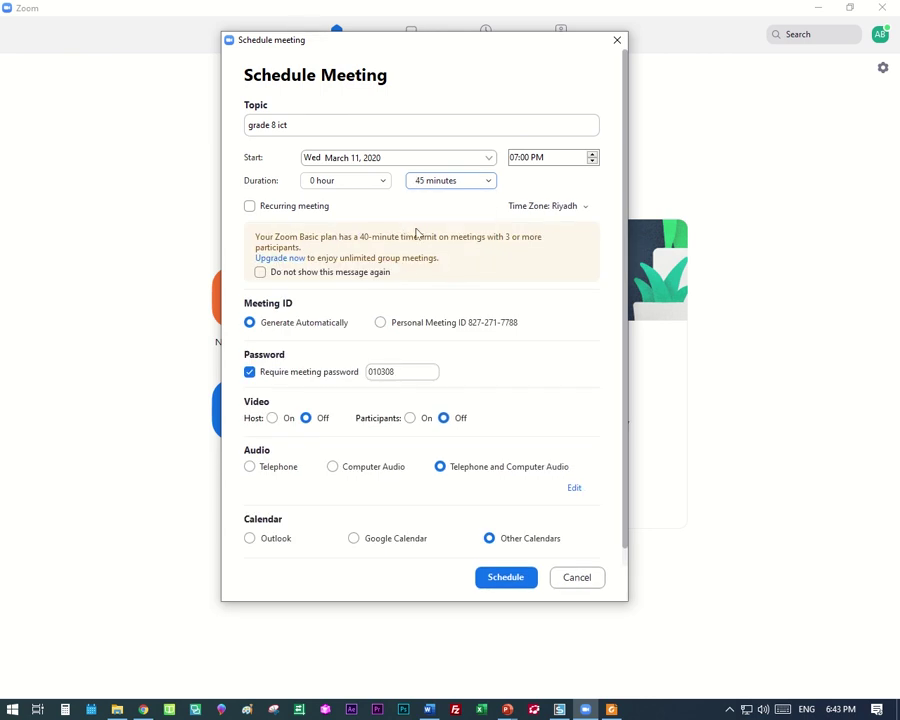
left_click(466, 183)
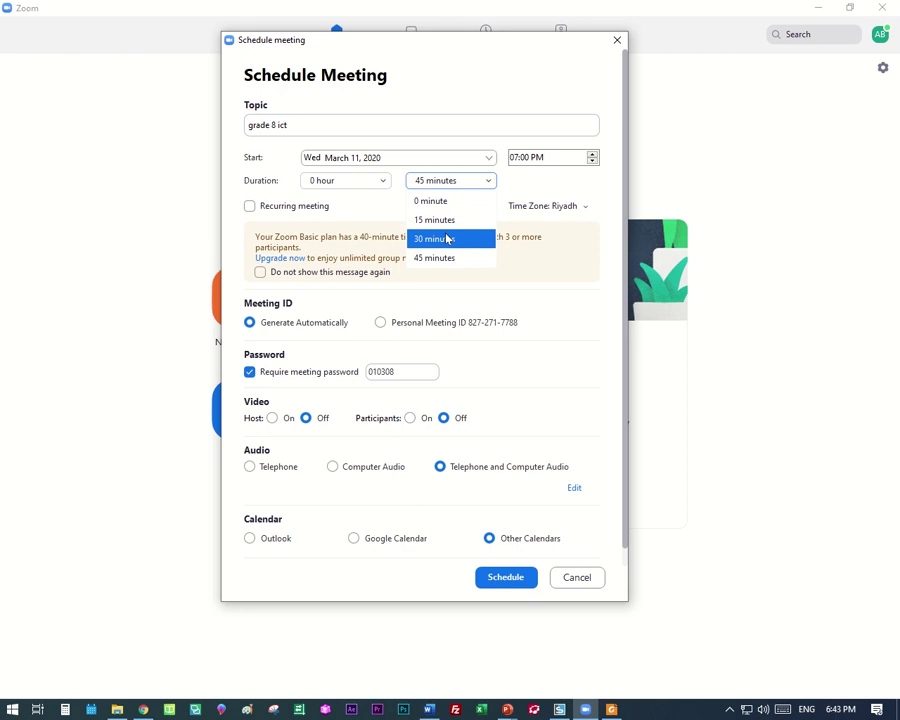
left_click(450, 237)
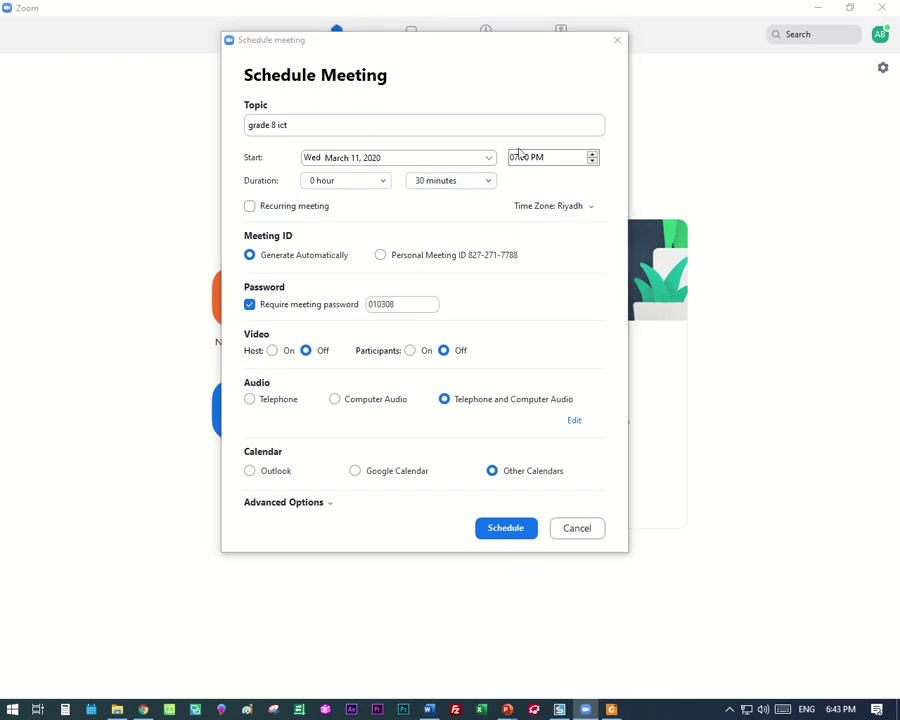
Turn off Require meeting password and expand Advanced Options.
mouse_move(838, 708)
left_click(255, 308)
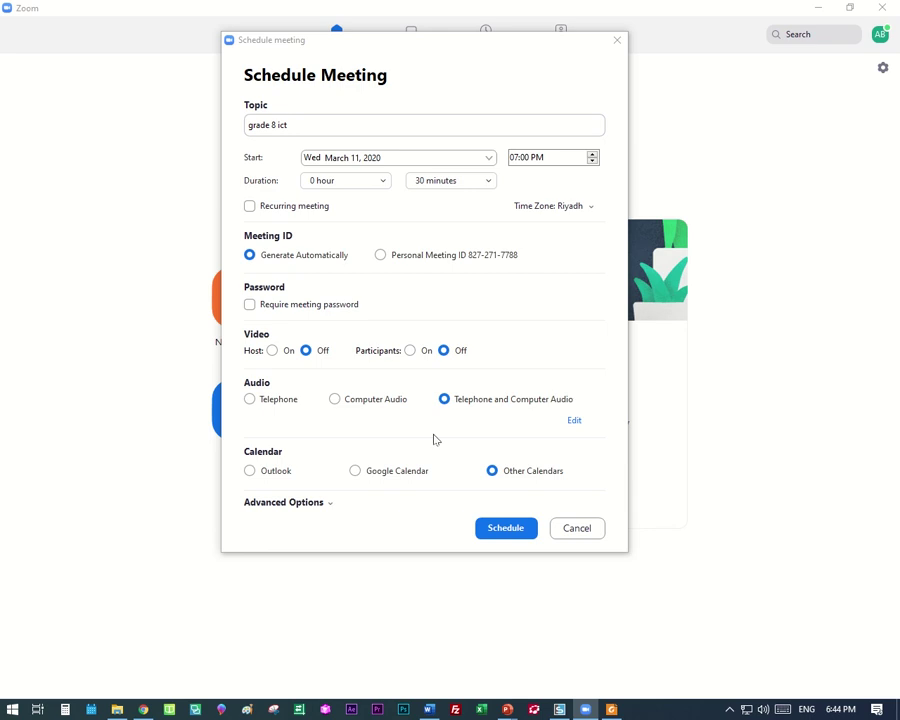
left_click(314, 503)
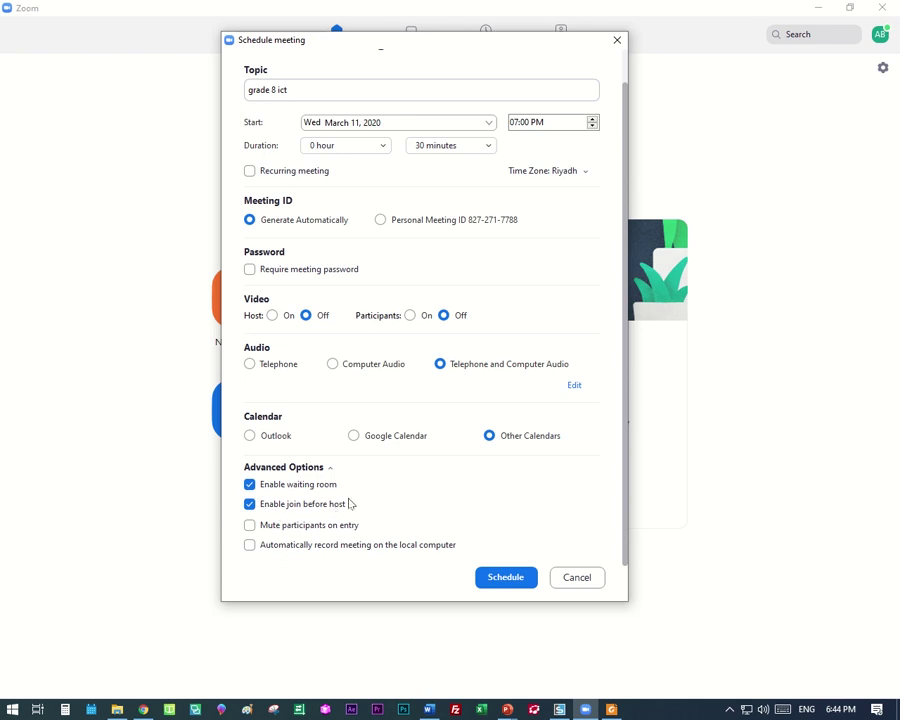
Enable 'Automatically record meeting on the local computer' in Advanced Options.
left_click(250, 545)
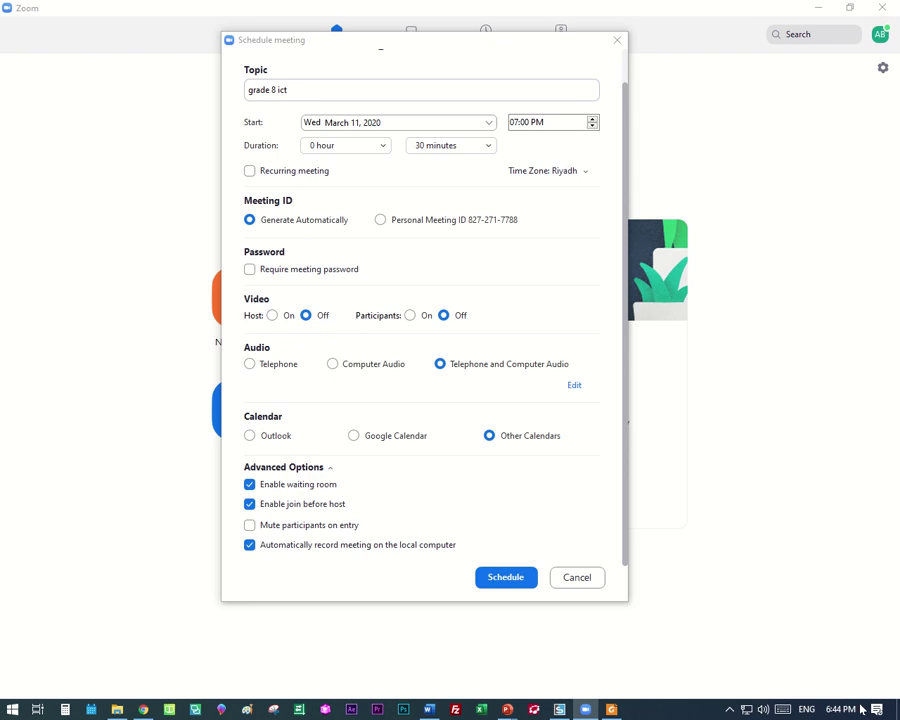
mouse_move(845, 712)
scroll(487, 428, "up", 1)
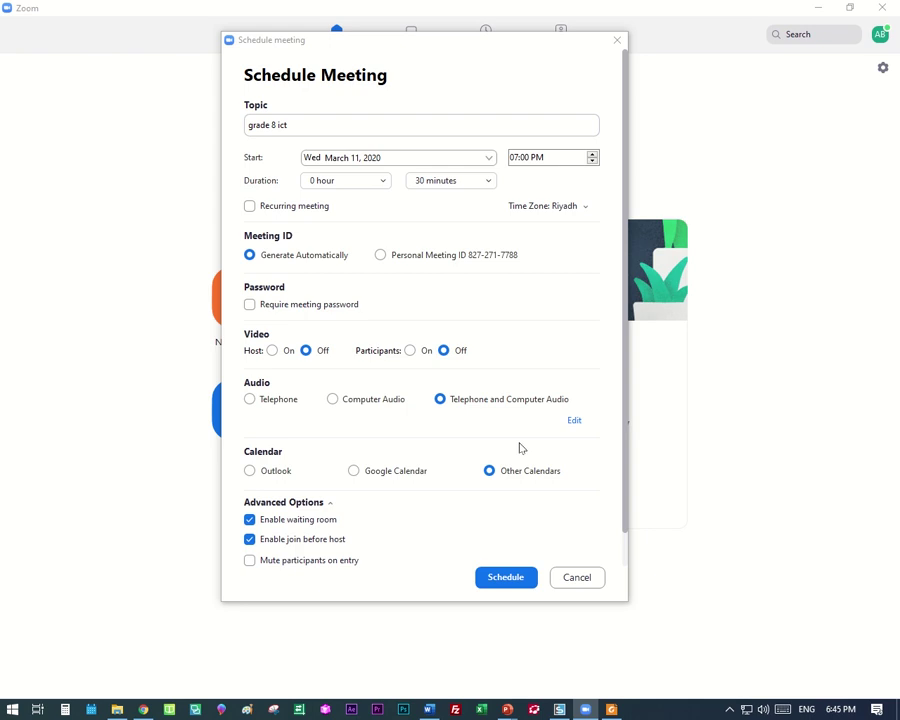
scroll(520, 448, "down", 1)
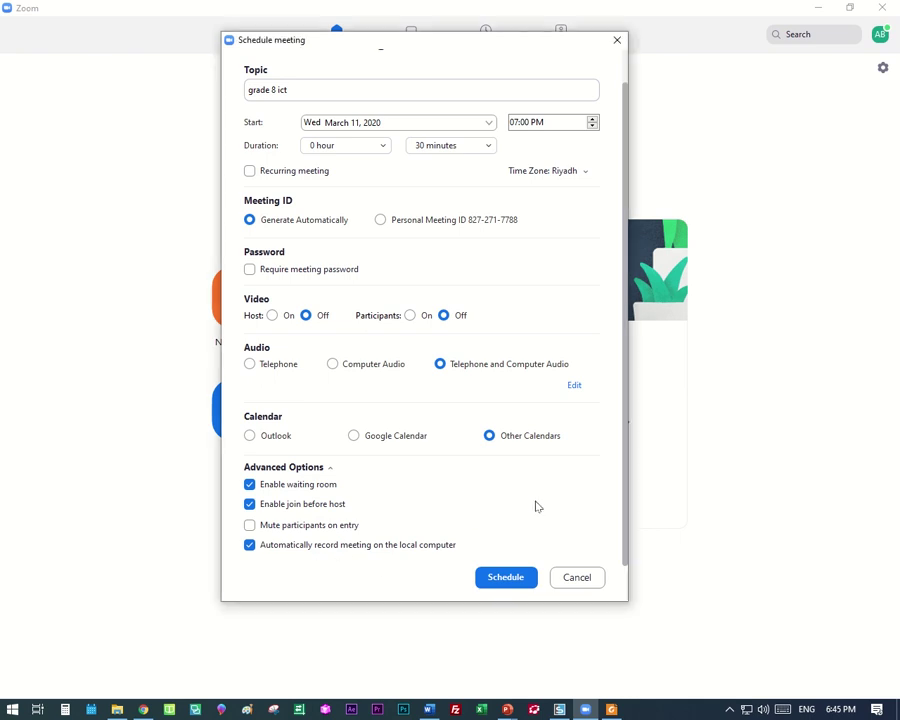
left_click(117, 709)
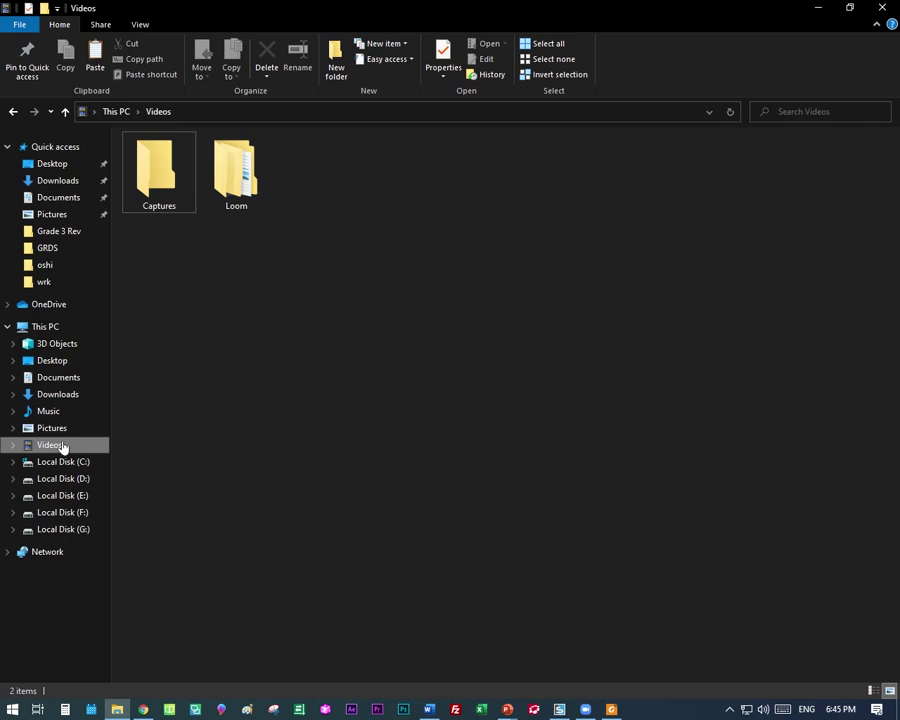
left_click(818, 8)
scroll(249, 142, "up", 1)
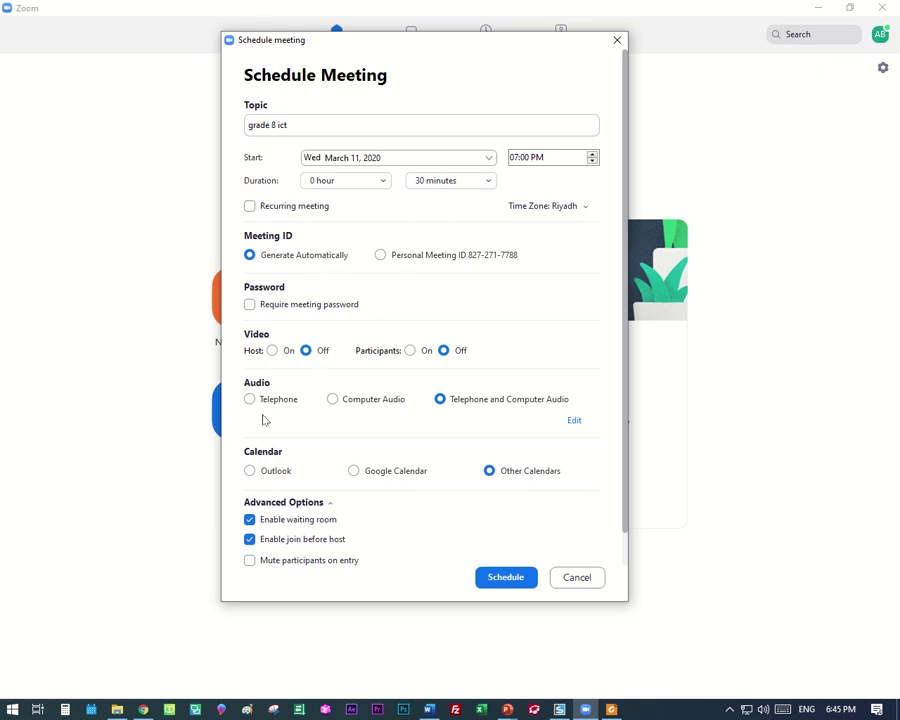
Schedule the grade 8 ict meeting, copy its invitation to the clipboard, and switch to WhatsApp Web.
scroll(378, 492, "down", 1)
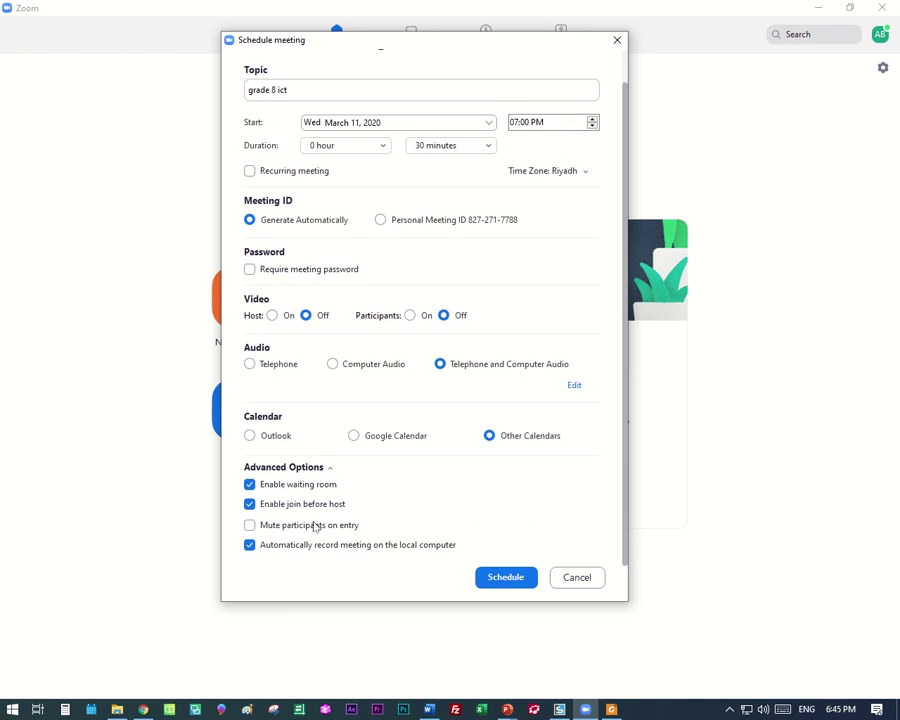
scroll(372, 524, "up", 1)
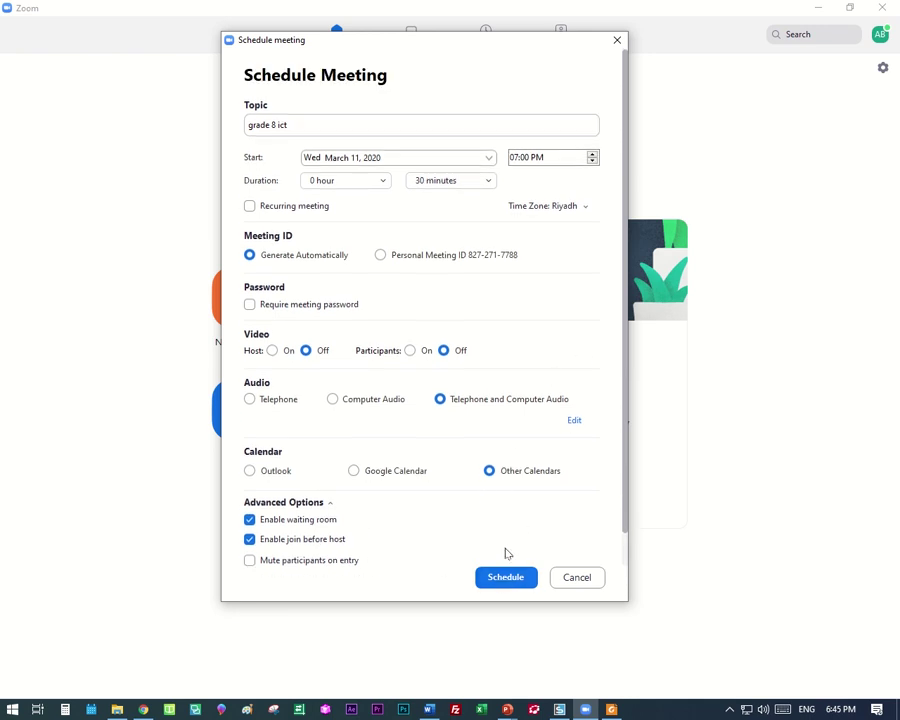
left_click(508, 578)
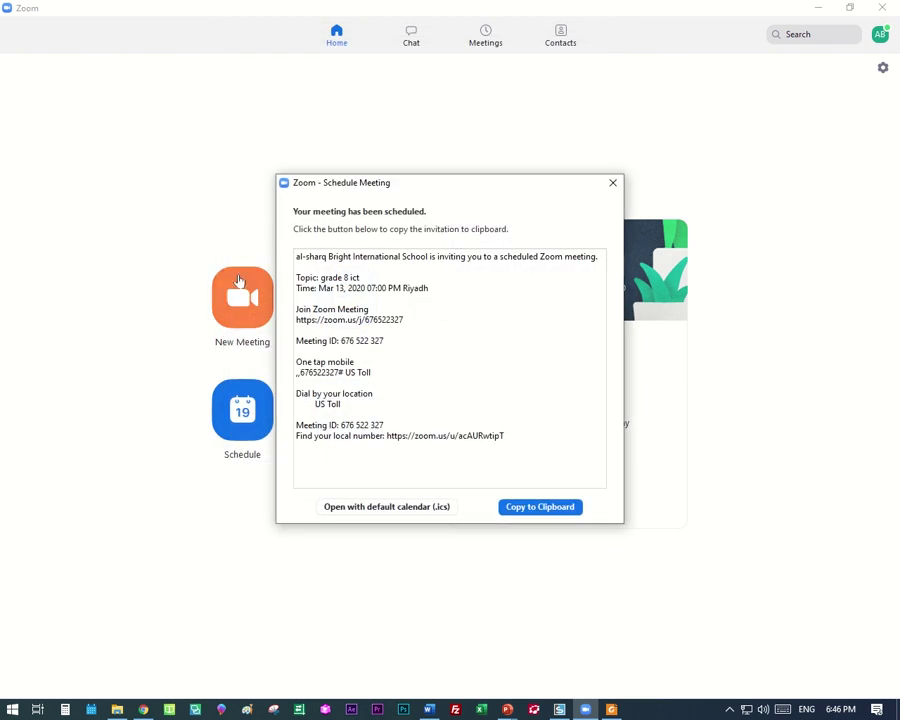
left_click(555, 514)
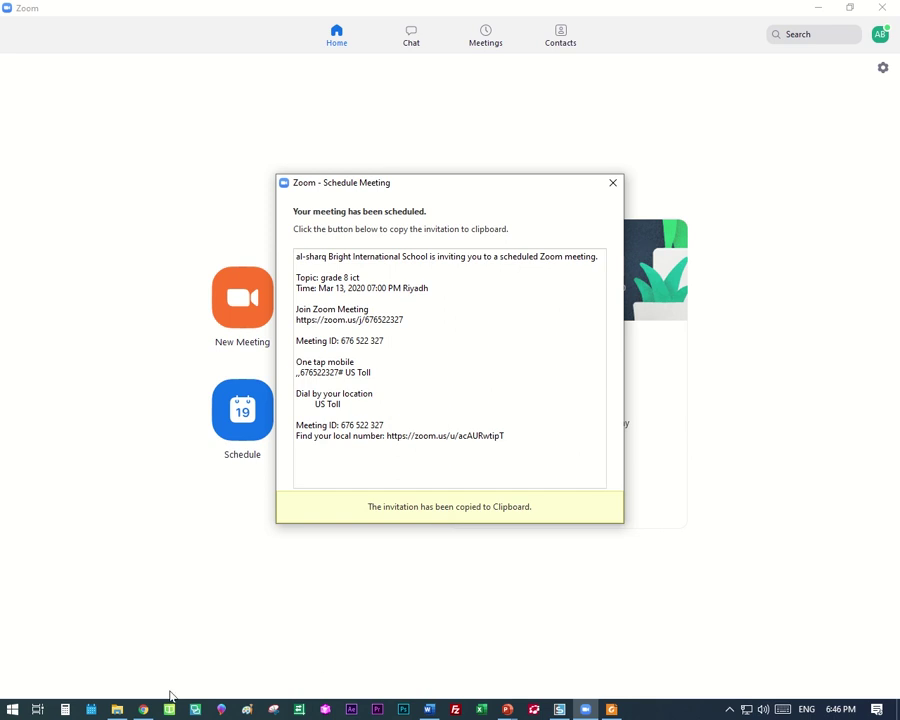
left_click(143, 709)
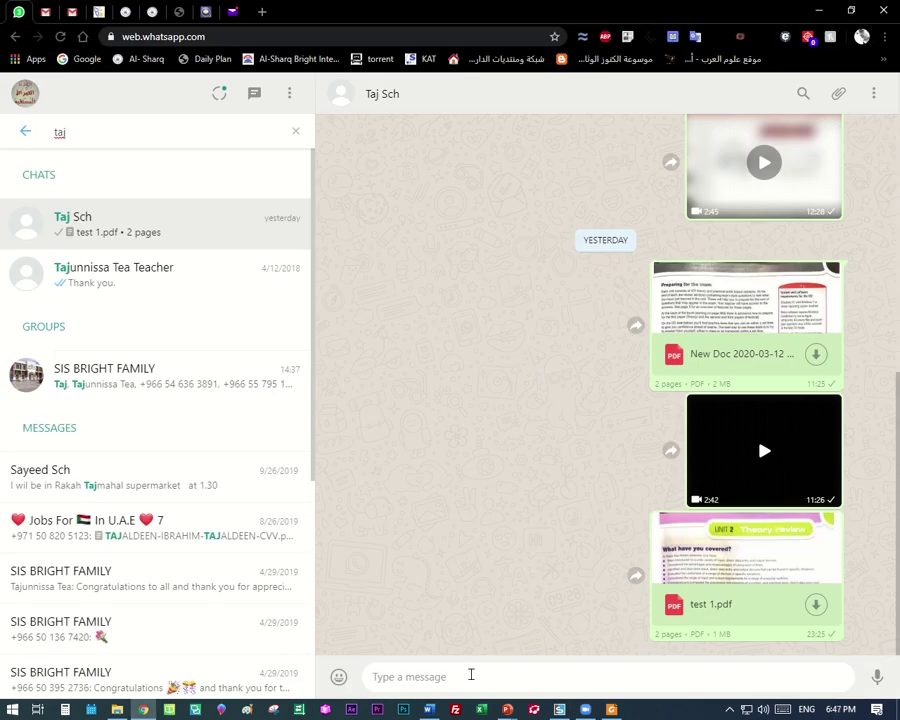
Paste the copied grade 8 ict invitation into the chat message and send it.
right_click(468, 677)
left_click(510, 576)
key("ctrl+v")
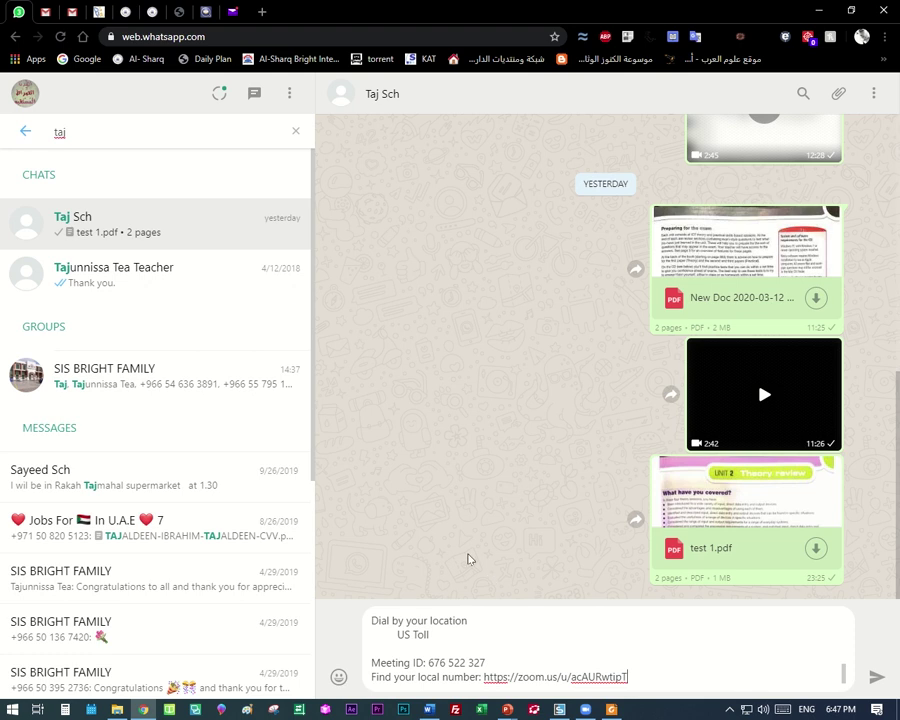
key("Return")
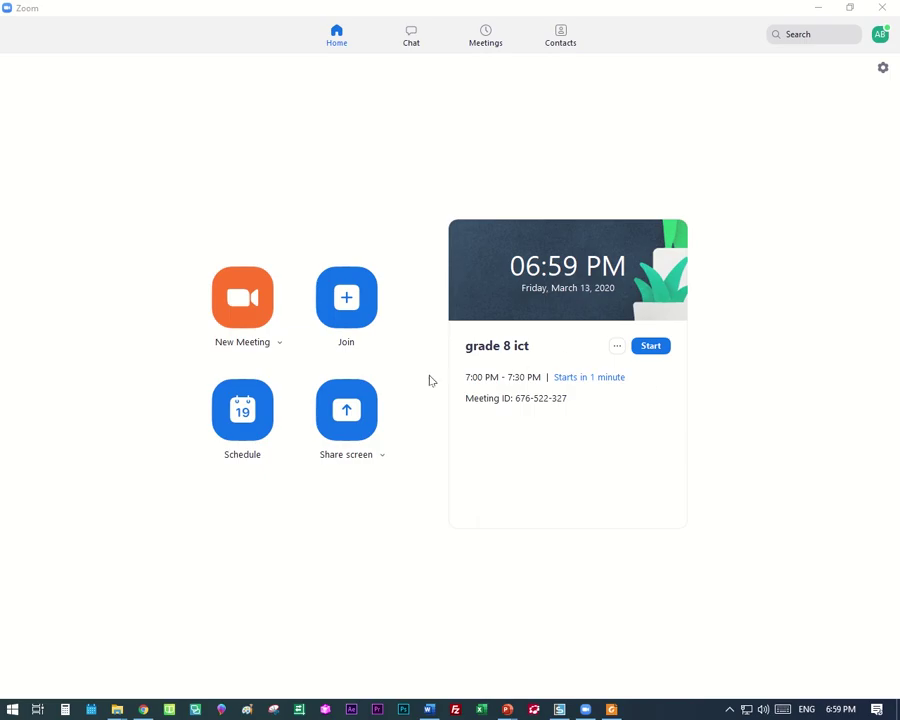
Start the grade 8 ict meeting full-screen and dismiss the Join Audio prompt.
left_click(656, 350)
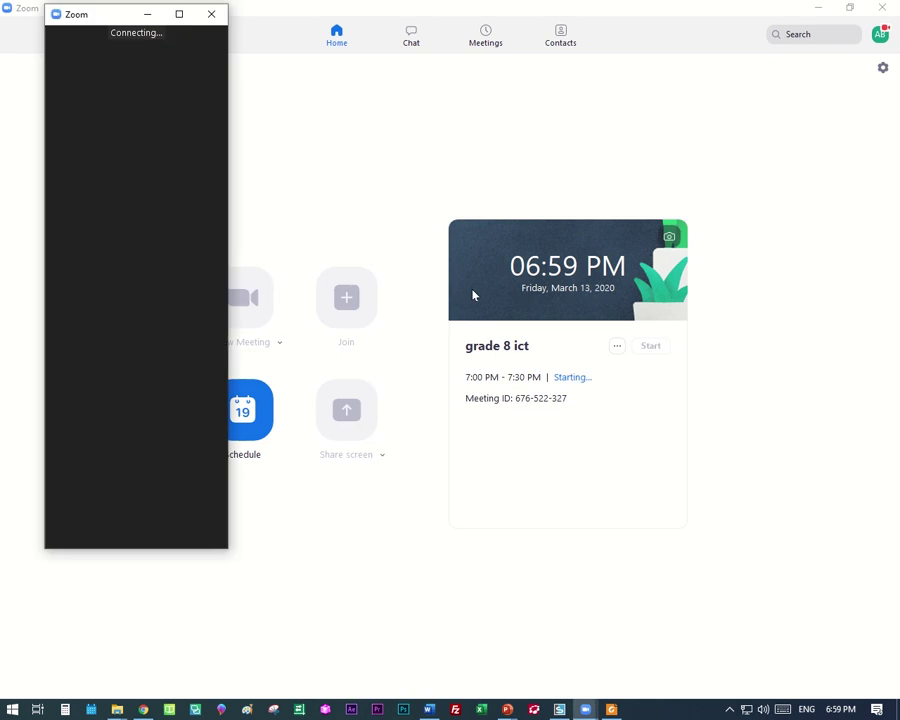
double_click(183, 15)
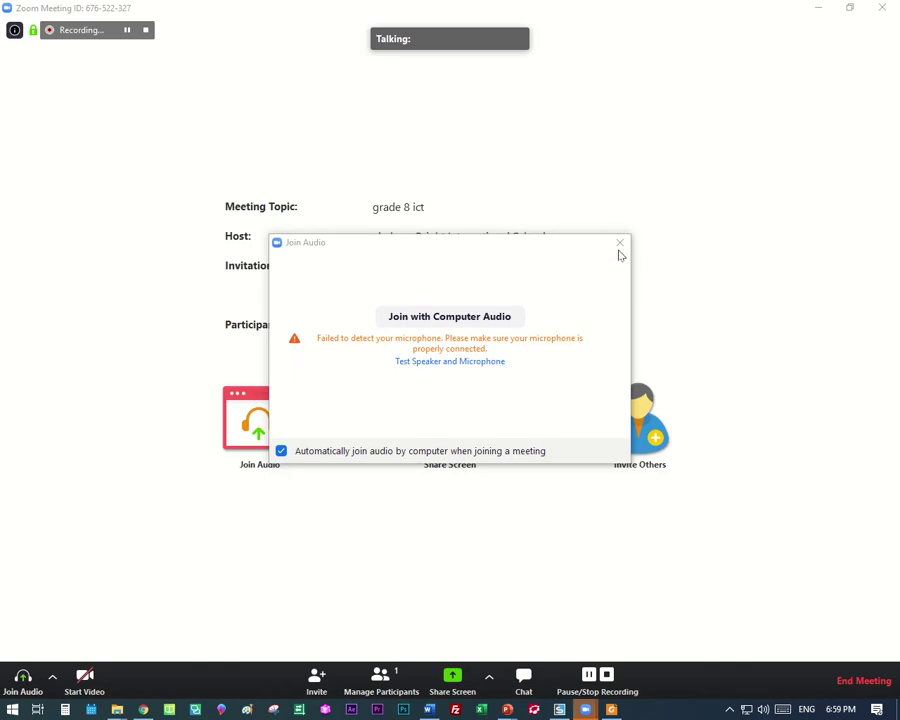
left_click(619, 243)
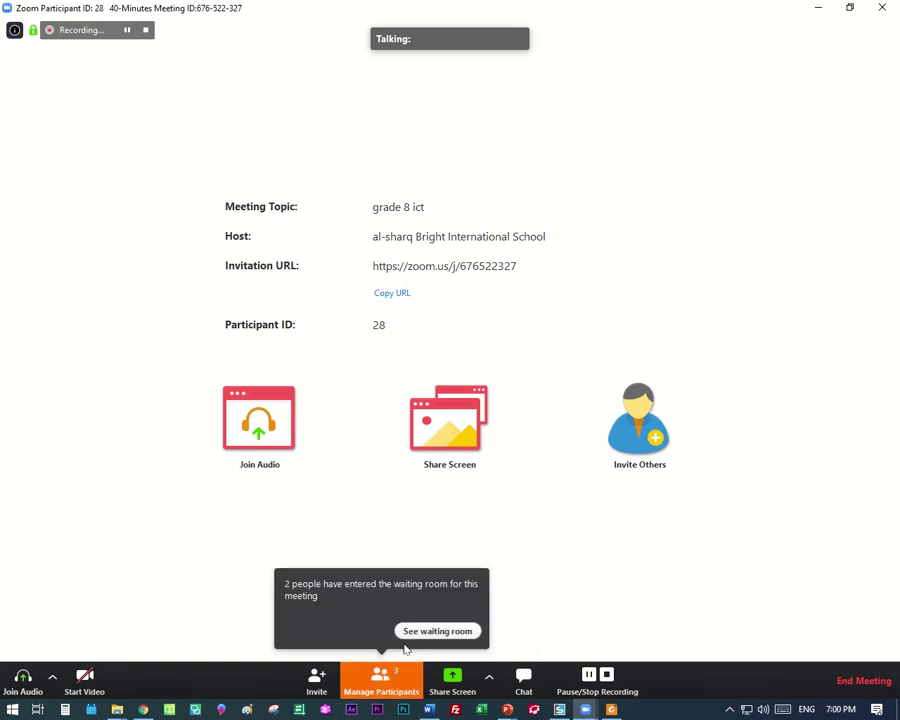
Admit all four students from the waiting room, bringing participants to 5.
left_click(457, 634)
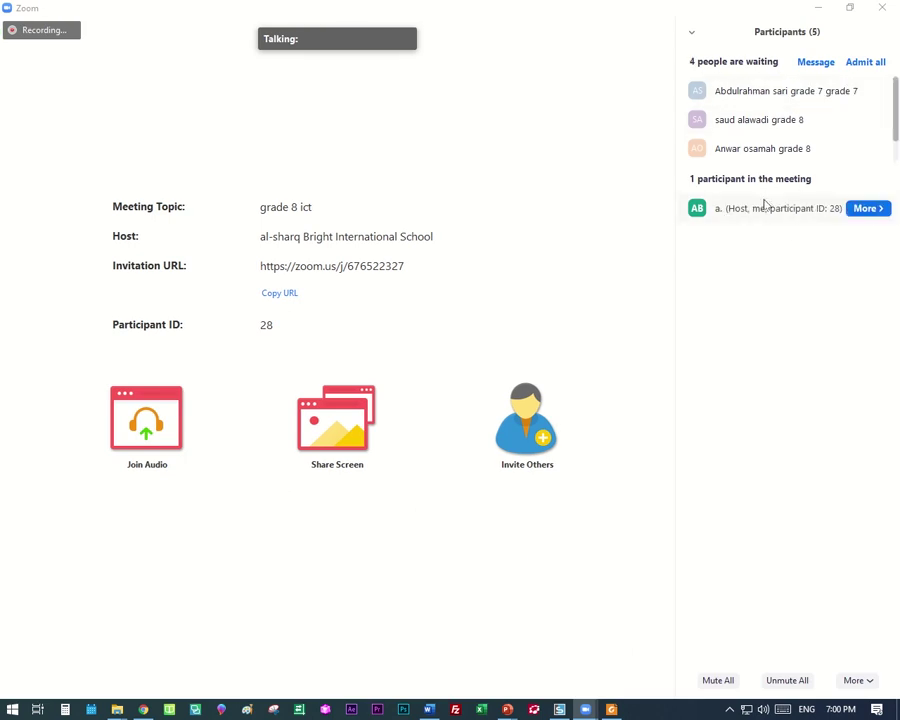
mouse_move(762, 119)
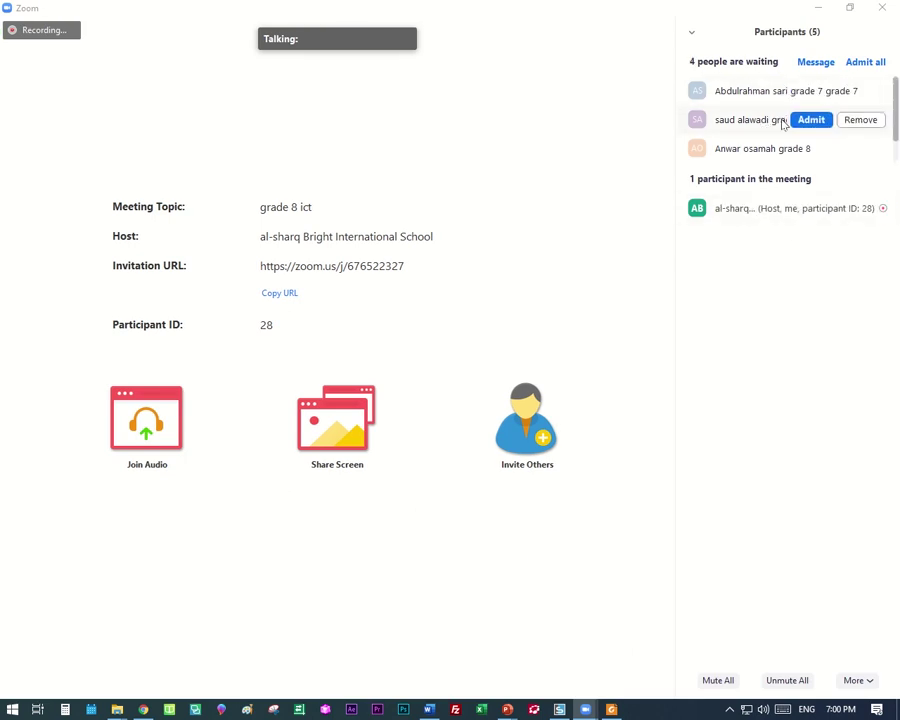
left_click(862, 63)
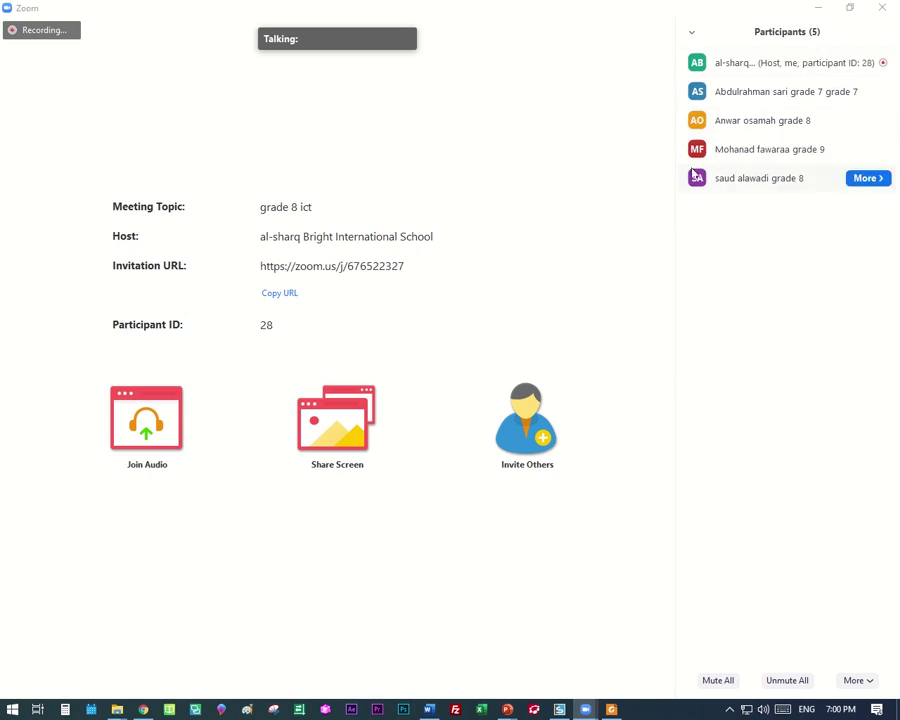
mouse_move(427, 467)
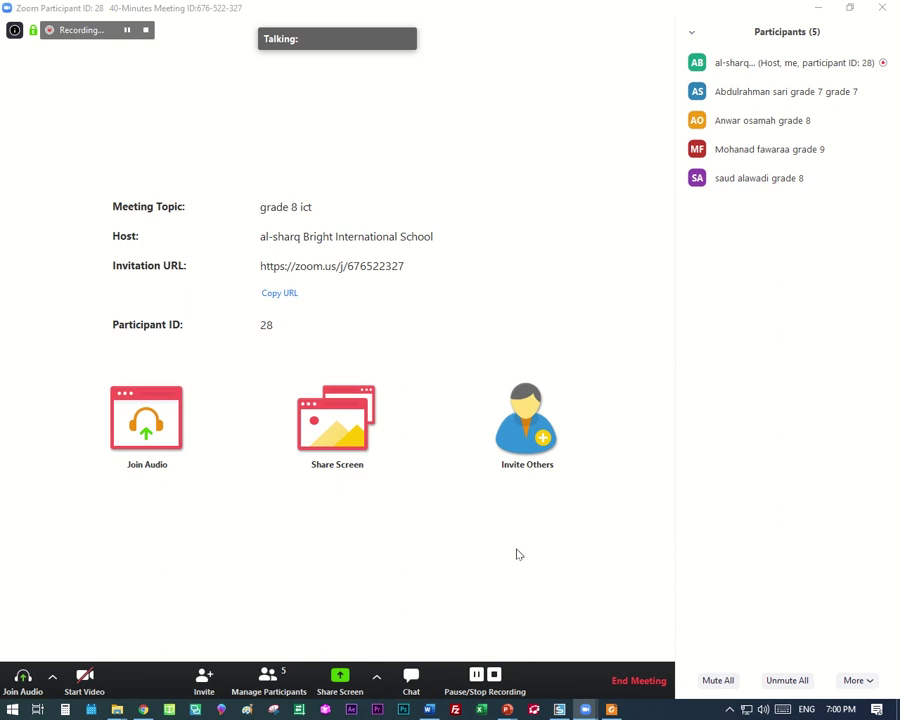
mouse_move(717, 138)
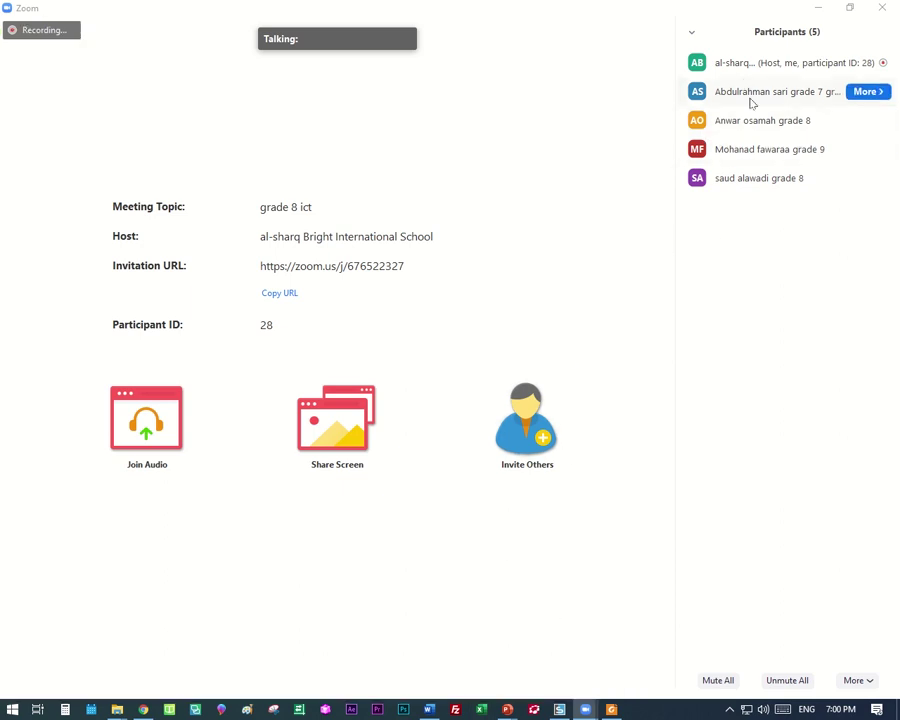